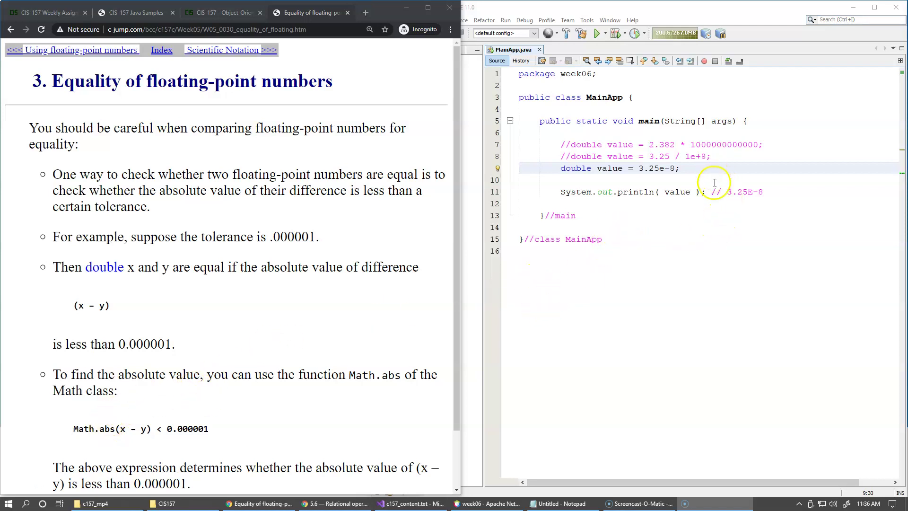
# Step: Duplicate the 3.25 / 1e+8 comment line and select e+8 on the copy
pyautogui.click(717, 156)
pyautogui.tripleClick(717, 156)
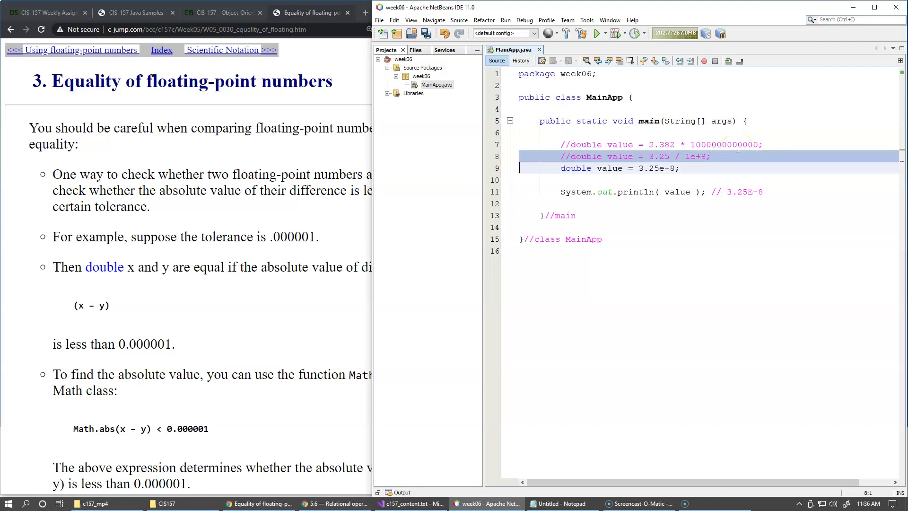
pyautogui.hotkey('ctrl', 'c')
pyautogui.press('Left')
pyautogui.hotkey('ctrl', 'v')
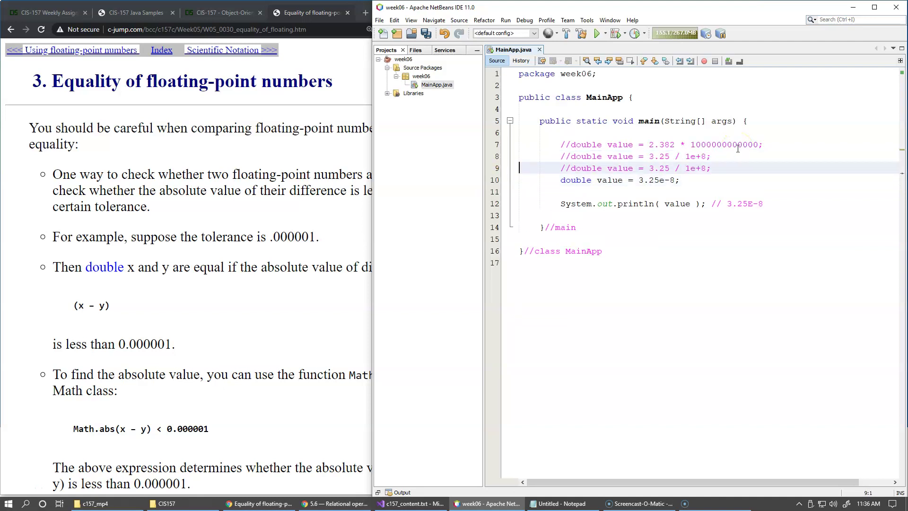
pyautogui.press('End')
pyautogui.hotkey('shift', 'Left')
pyautogui.hotkey('shift', 'Left')
pyautogui.hotkey('shift', 'Left')
pyautogui.write('000')
pyautogui.write('0000')
pyautogui.write('0')
# Step: Highlight 3.25 on the new line, 3.25 / 1e+8 on line 8, and the 3.25e-8 literal
pyautogui.moveTo(649, 168); pyautogui.dragTo(733, 169)
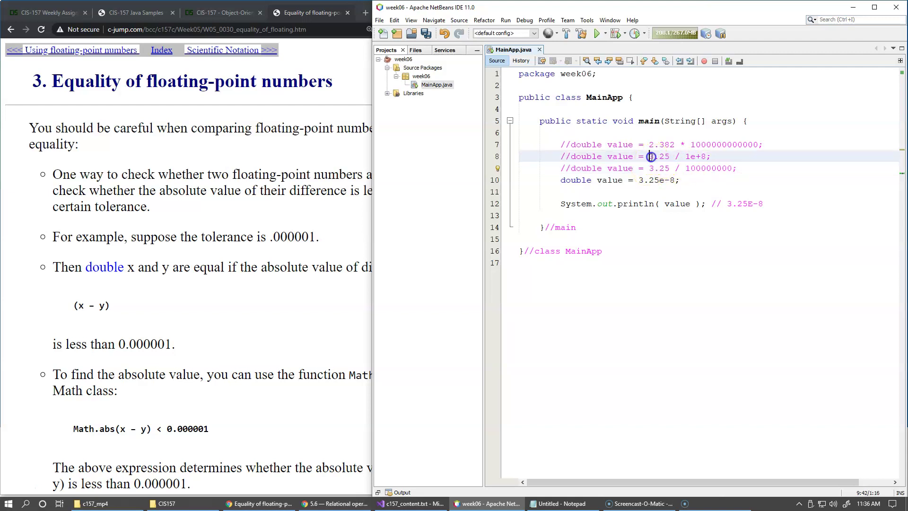
pyautogui.moveTo(649, 156); pyautogui.dragTo(709, 156)
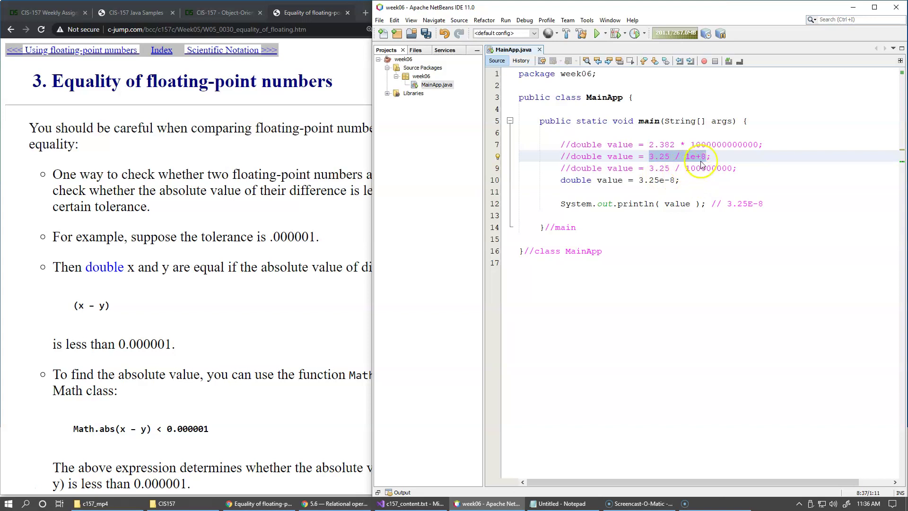
pyautogui.click(638, 179)
pyautogui.moveTo(638, 179); pyautogui.dragTo(675, 179)
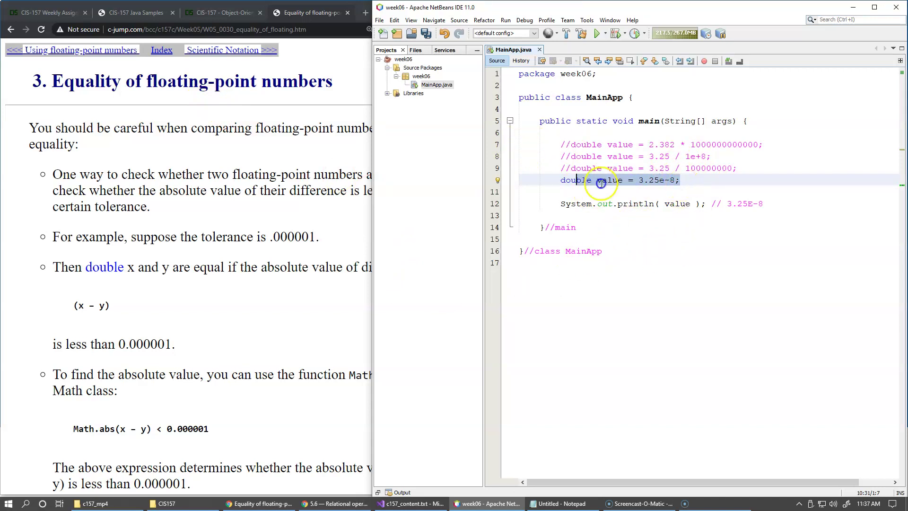
# Step: Cut the four value declarations out of main and add blank lines after the class
pyautogui.moveTo(679, 181)
pyautogui.mouseDown()
pyautogui.moveTo(500, 154)
pyautogui.moveTo(500, 145)
pyautogui.mouseUp()
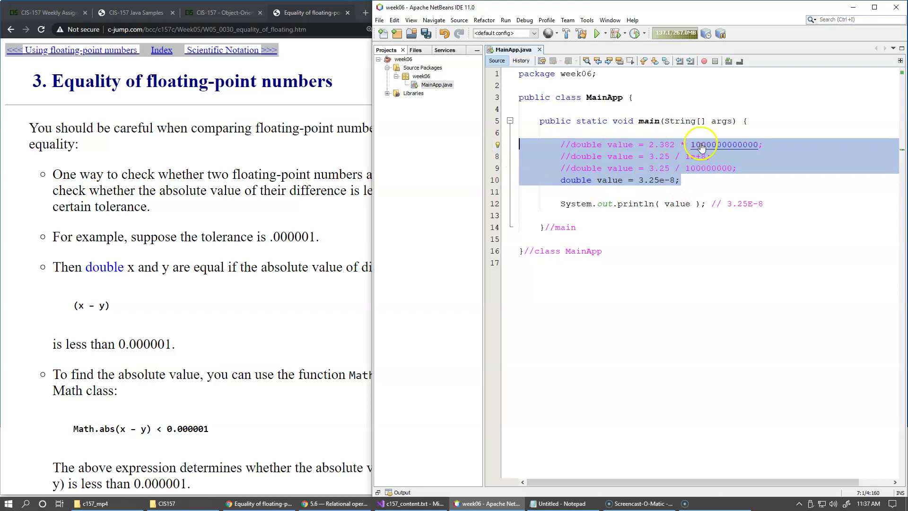
pyautogui.press('Delete')
pyautogui.press('Down')
pyautogui.press('Down')
pyautogui.press('Down')
pyautogui.press('Down')
pyautogui.press('Down')
pyautogui.press('Down')
pyautogui.press('Down')
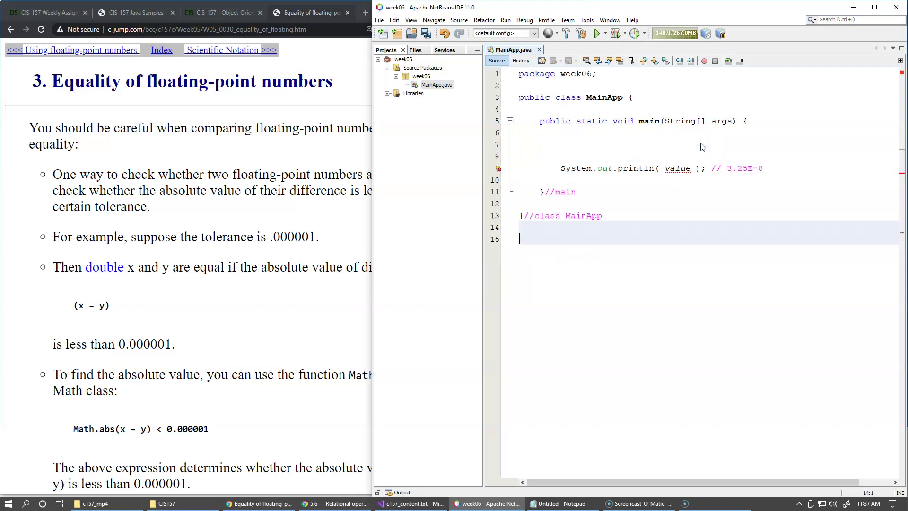
pyautogui.press('Return')
pyautogui.press('Return')
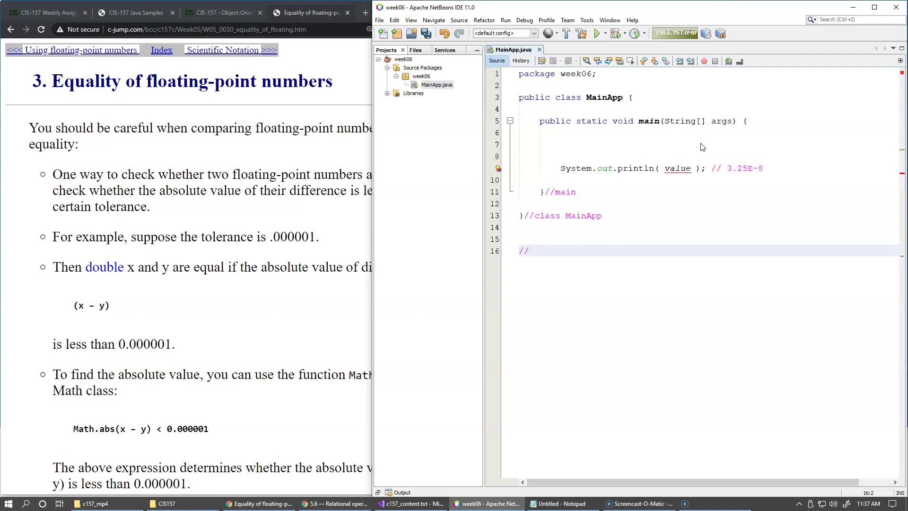
# Step: Paste the declarations inside a block comment and return to main's empty line
pyautogui.press('Left')
pyautogui.write('**')
pyautogui.press('Return')
pyautogui.press('Return')
pyautogui.press('Up')
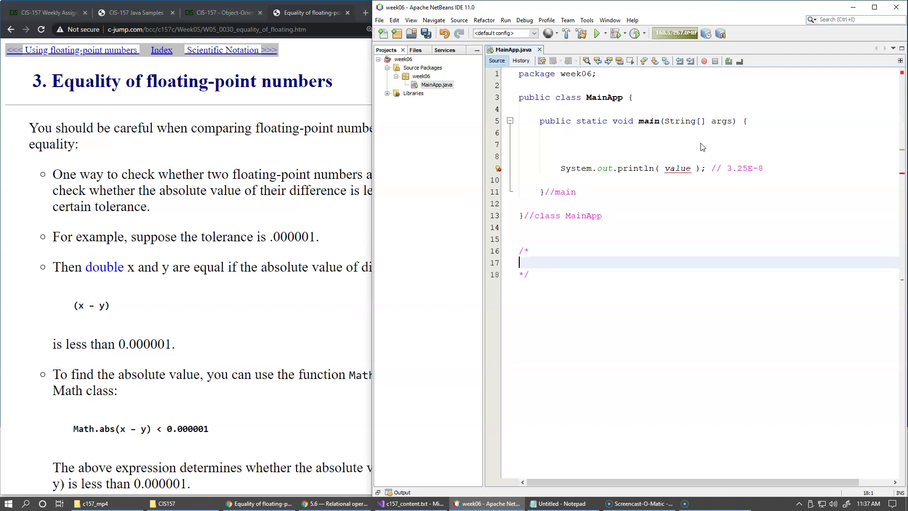
pyautogui.hotkey('ctrl', 'v')
pyautogui.press('Up')
pyautogui.press('Up')
pyautogui.press('Up')
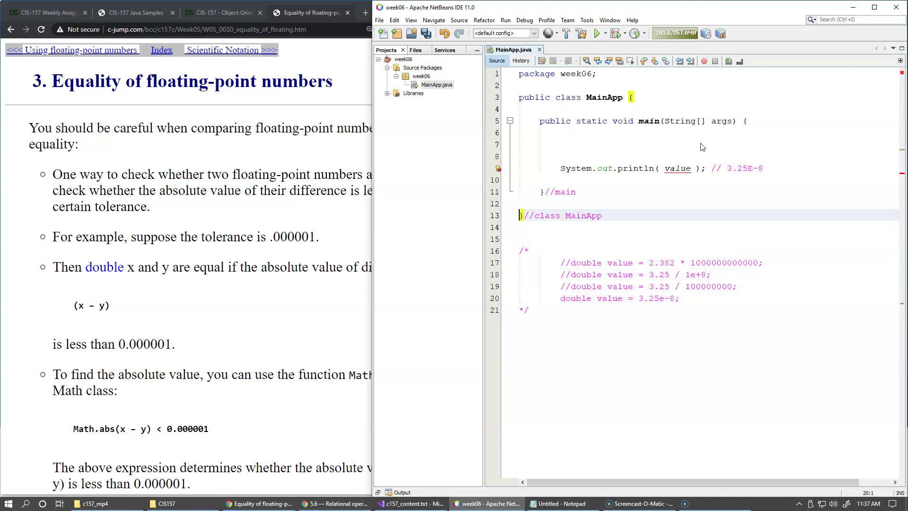
pyautogui.press('Up')
pyautogui.press('Up')
pyautogui.press('Up')
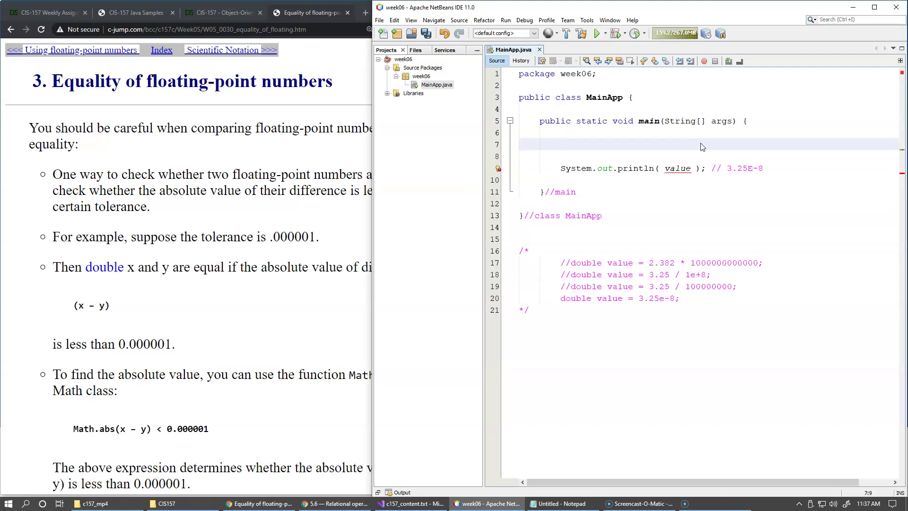
pyautogui.write('double')
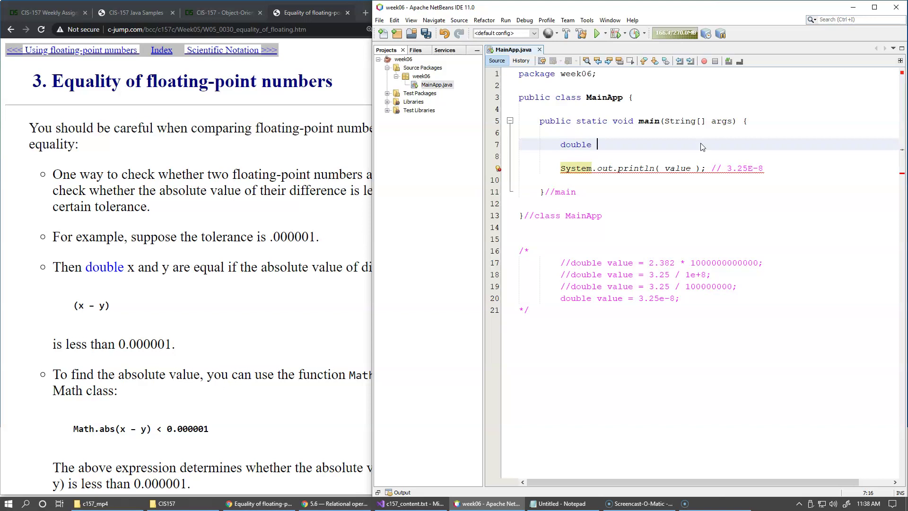
pyautogui.write('done')
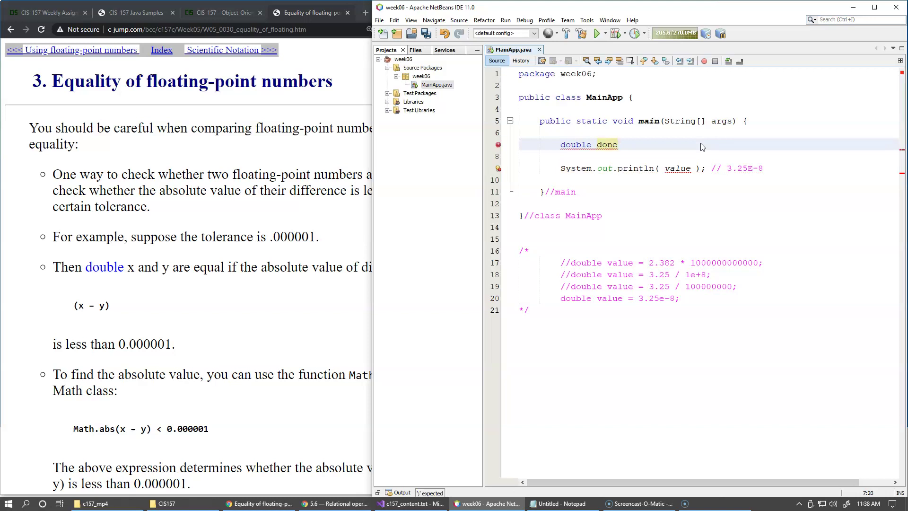
# Step: Fix the d1 variable name and spacing, and add the // s/b == 0.01 comment
pyautogui.press('BackSpace')
pyautogui.press('BackSpace')
pyautogui.press('BackSpace')
pyautogui.write('1')
pyautogui.write('  =')
pyautogui.press('BackSpace')
pyautogui.press('BackSpace')
pyautogui.write('=')
pyautogui.write('100.')
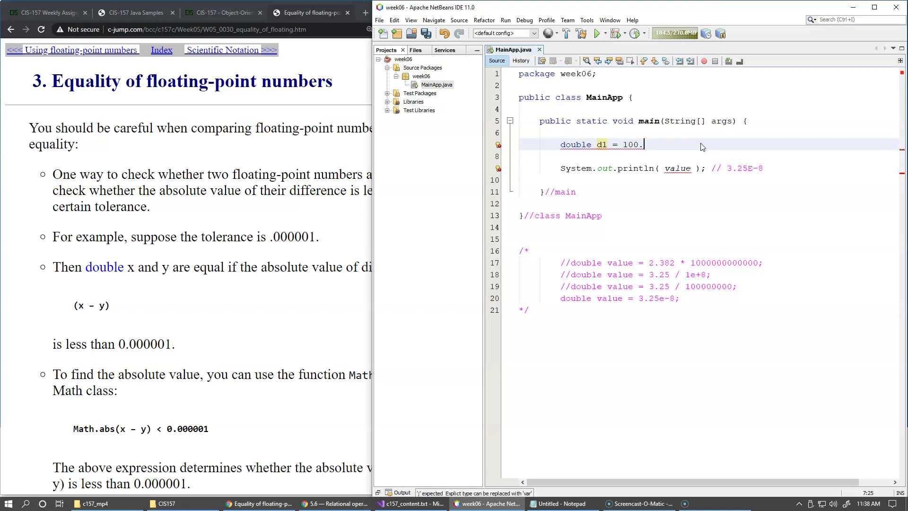
pyautogui.write('0')
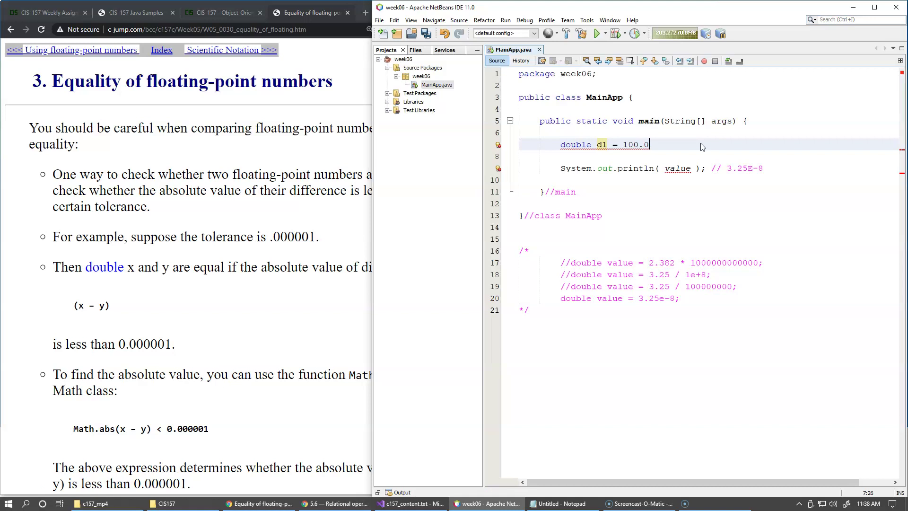
pyautogui.write('- ')
pyautogui.write('99')
pyautogui.write('.99')
pyautogui.write(';')
pyautogui.write(' //')
pyautogui.write('0.01')
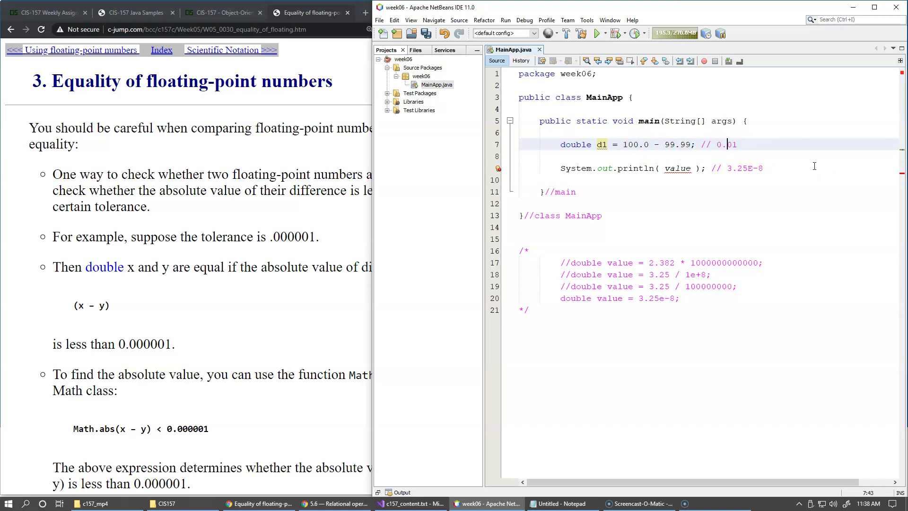
pyautogui.write('s')
pyautogui.write('/b ')
pyautogui.write('==')
pyautogui.click(807, 145)
# Step: Declare double d2 = 10.0 - 9.99 with the copied // s/b == 0.01 comment and a blank line
pyautogui.press('Return')
pyautogui.write('d')
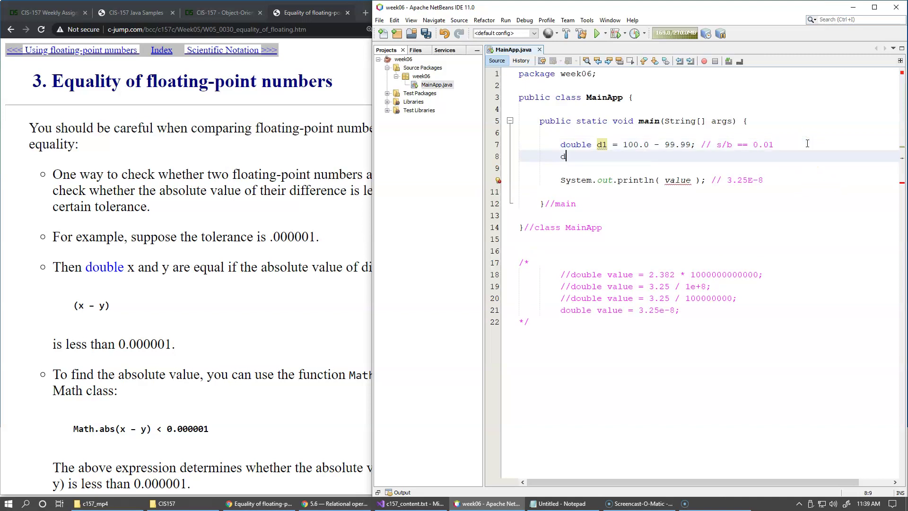
pyautogui.write('ouble ')
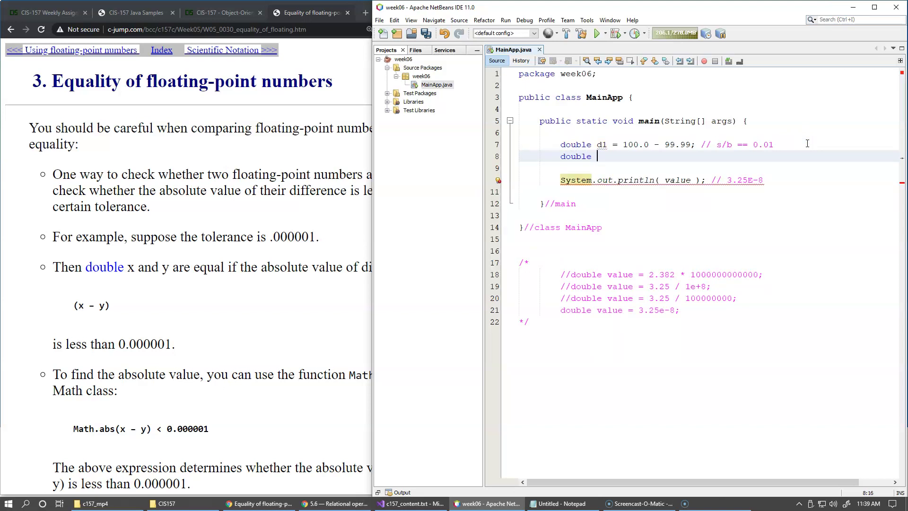
pyautogui.write('d2 ')
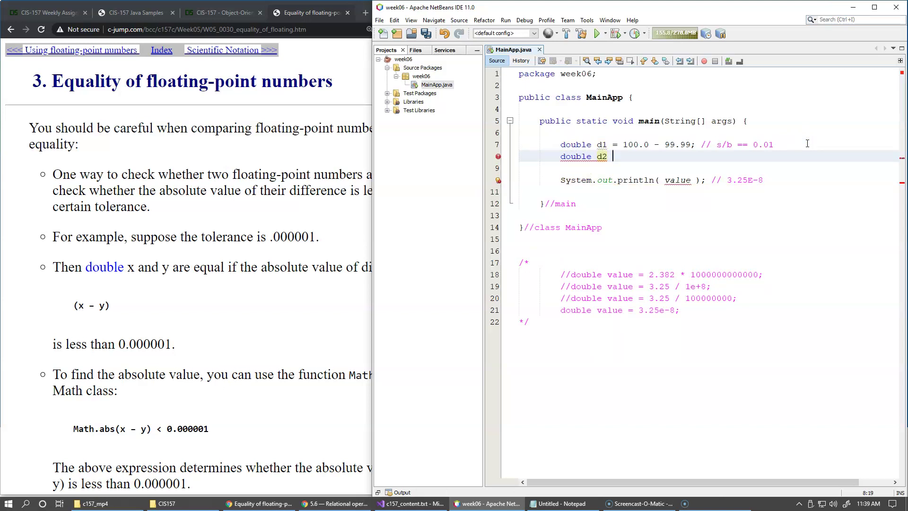
pyautogui.write('= ')
pyautogui.write('10')
pyautogui.write('.0')
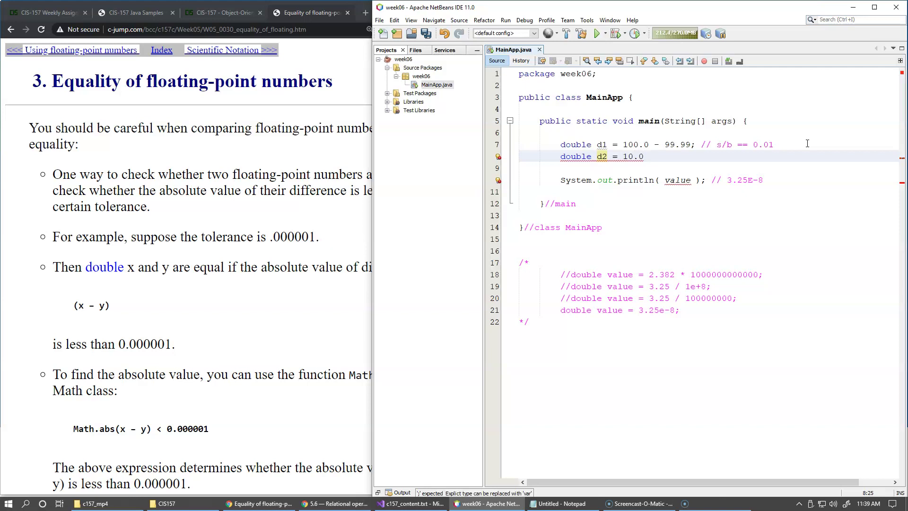
pyautogui.write(' - ')
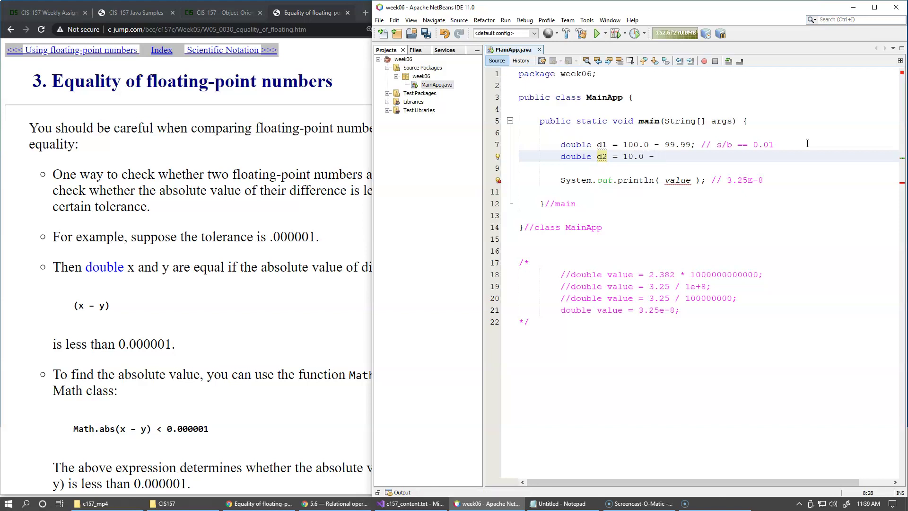
pyautogui.write('9.99')
pyautogui.write(';')
pyautogui.moveTo(697, 144); pyautogui.dragTo(773, 145)
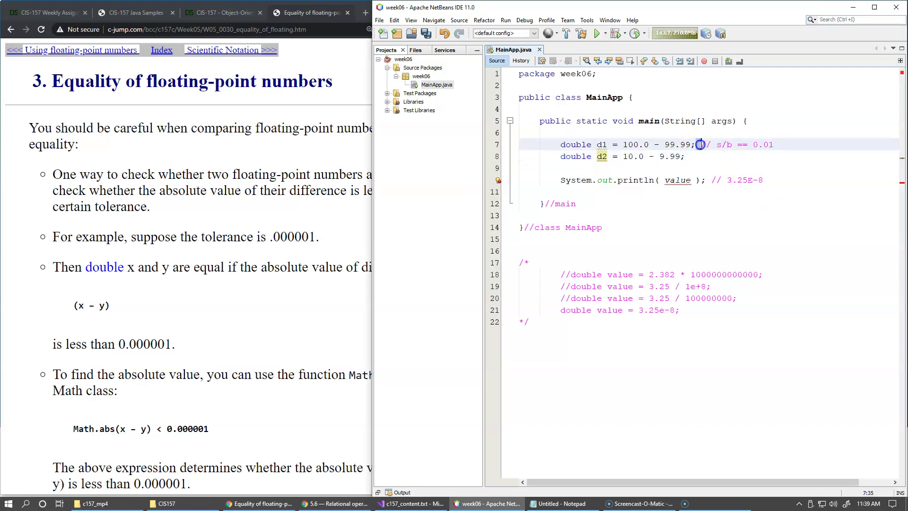
pyautogui.click(741, 157)
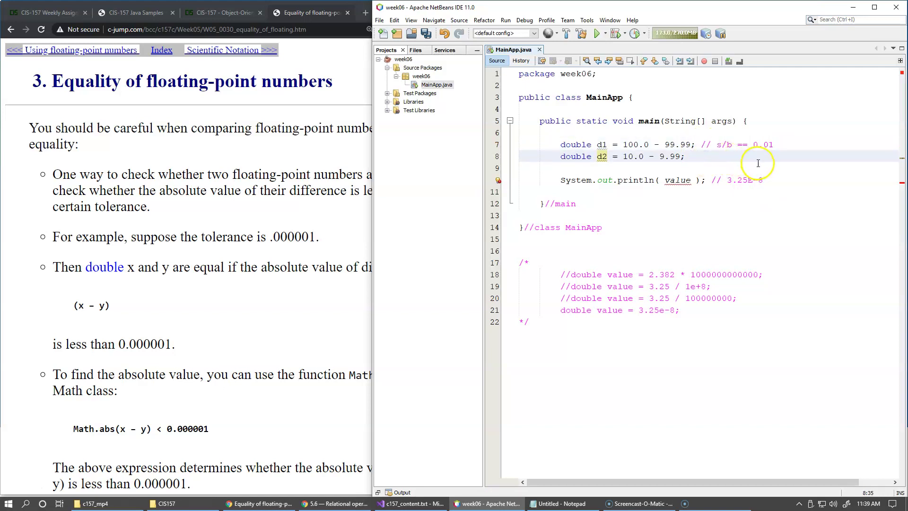
pyautogui.hotkey('ctrl', 'v')
pyautogui.click(796, 152)
pyautogui.press('Return')
pyautogui.press('Return')
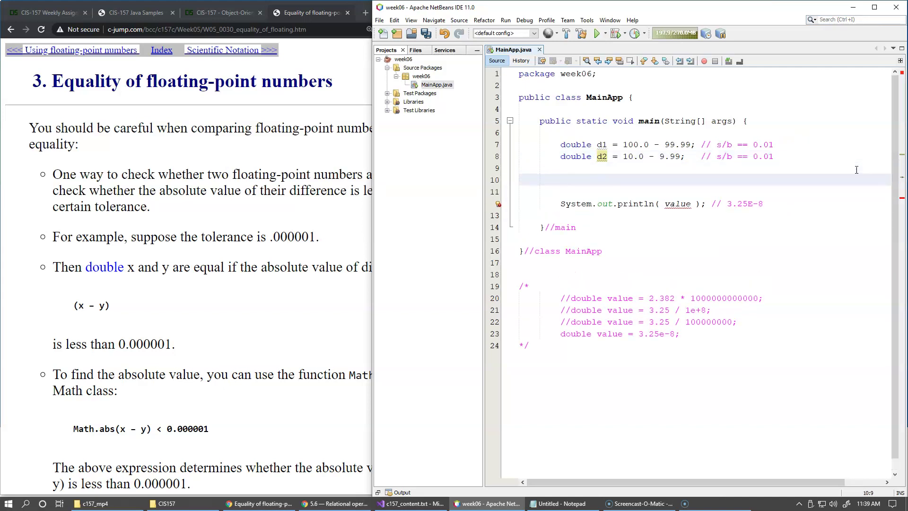
pyautogui.write('if ()')
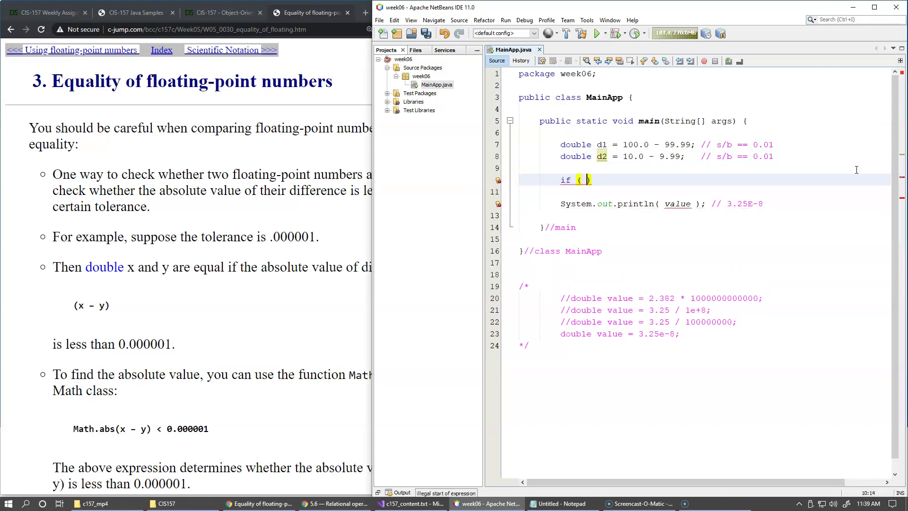
pyautogui.write(' d1')
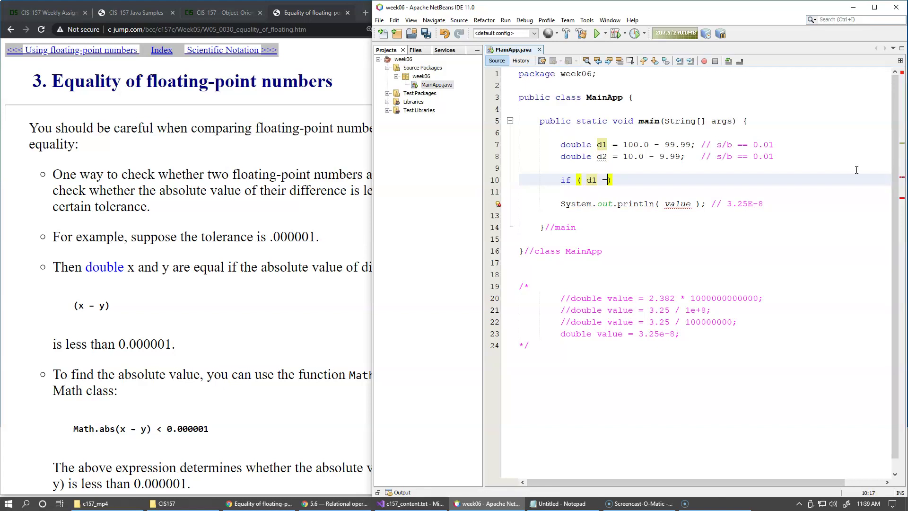
pyautogui.write('= d')
pyautogui.write('2 ) ')
pyautogui.write('{')
# Step: Open an empty body for the if block
pyautogui.press('Return')
pyautogui.write('}')
pyautogui.press('Up')
pyautogui.press('End')
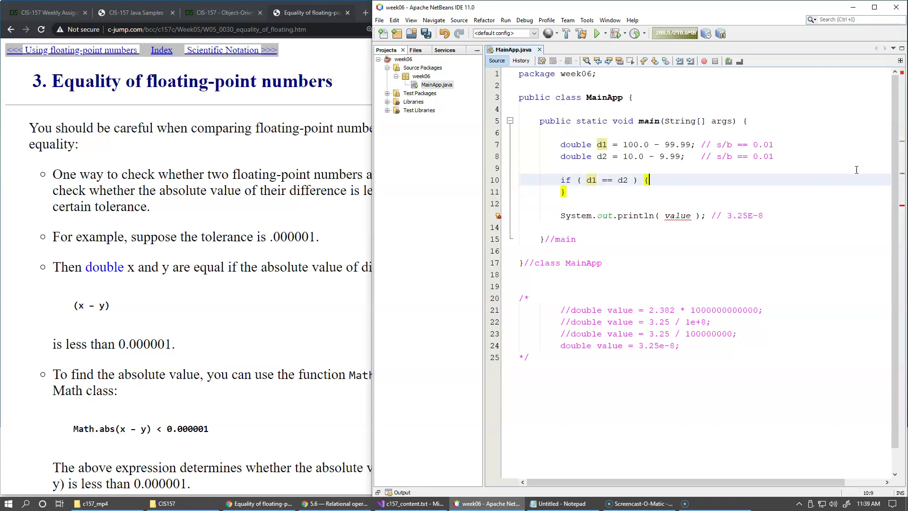
pyautogui.press('Return')
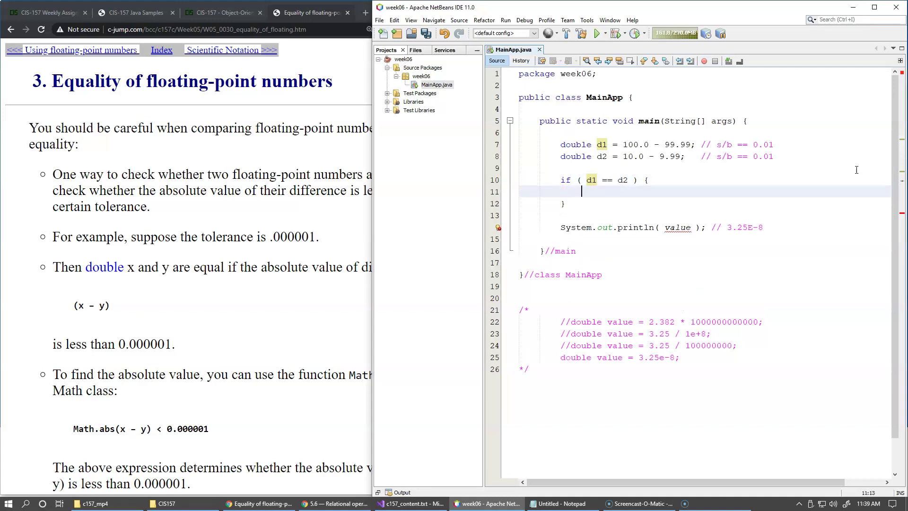
# Step: Move the System.out.println statement into the if block and indent it
pyautogui.press('Down')
pyautogui.press('Down')
pyautogui.press('Down')
pyautogui.press('Home')
pyautogui.hotkey('shift', 'Down')
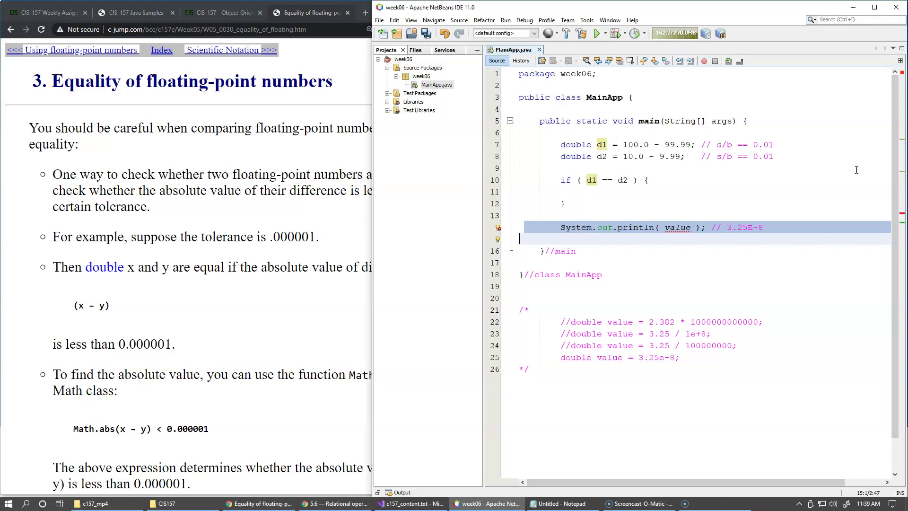
pyautogui.hotkey('ctrl', 'x')
pyautogui.press('Up')
pyautogui.press('Up')
pyautogui.press('Up')
pyautogui.hotkey('ctrl', 'v')
pyautogui.press('Delete')
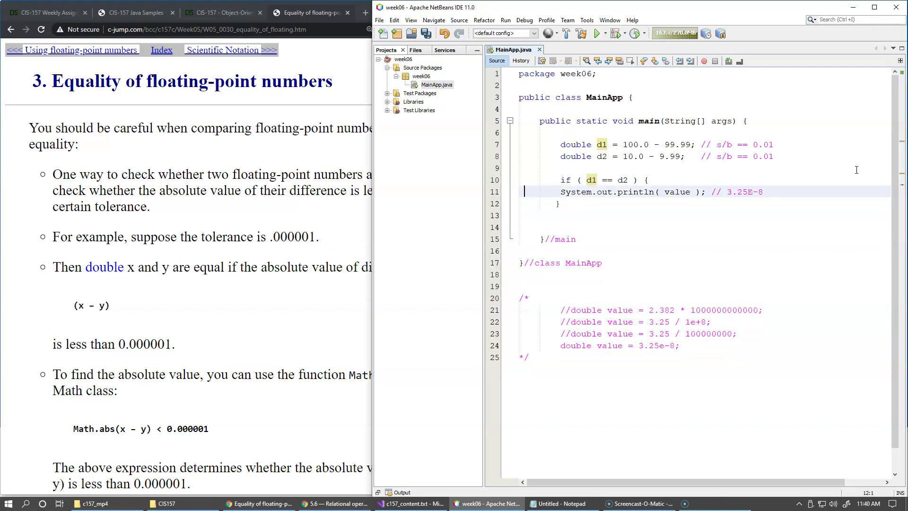
pyautogui.press('Tab')
pyautogui.press('Right')
pyautogui.press('Right')
pyautogui.press('Right')
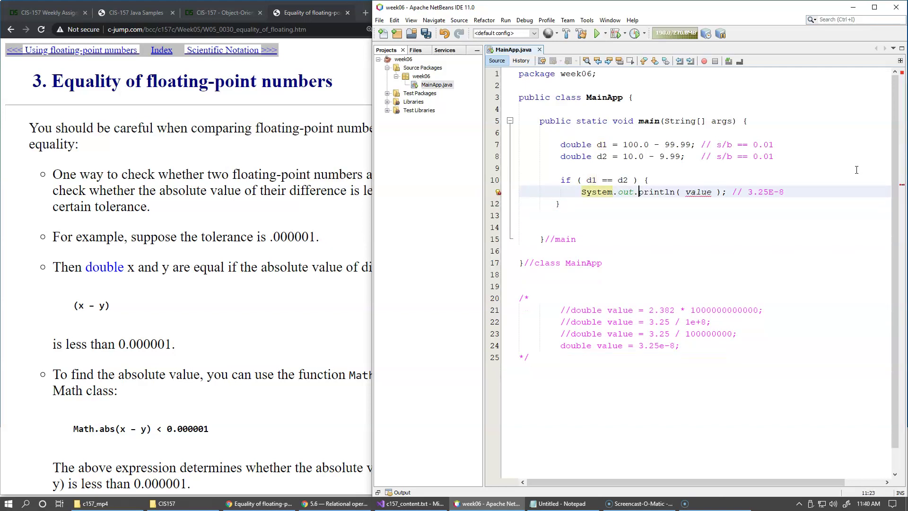
# Step: Delete the trailing 3.25E-8 comment and make the println argument "values are equal"
pyautogui.press('Right')
pyautogui.press('Right')
pyautogui.press('Right')
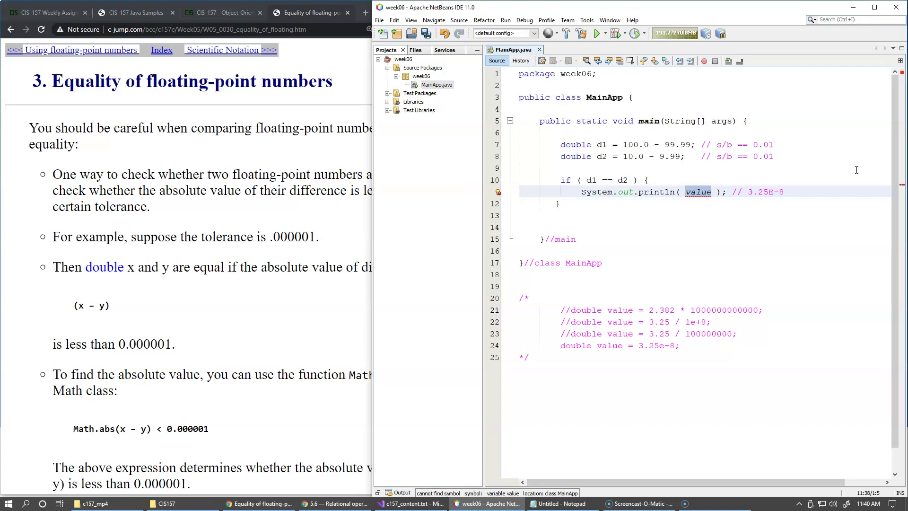
pyautogui.press('End')
pyautogui.hotkey('shift', 'Left')
pyautogui.hotkey('shift', 'Left')
pyautogui.hotkey('shift', 'Left')
pyautogui.hotkey('shift', 'Left')
pyautogui.hotkey('shift', 'Left')
pyautogui.hotkey('shift', 'Left')
pyautogui.hotkey('shift', 'Left')
pyautogui.hotkey('shift', 'Left')
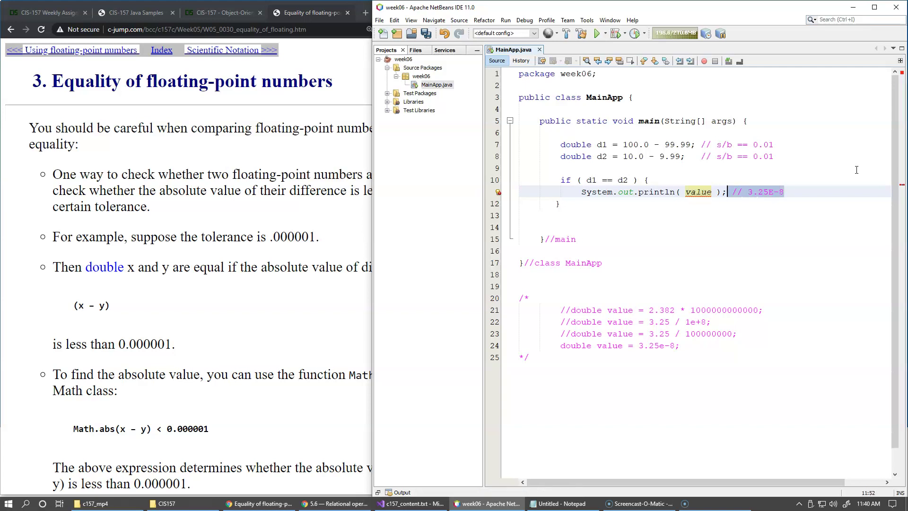
pyautogui.press('Delete')
pyautogui.press('Left')
pyautogui.hotkey('ctrl', 'shift', 'Left')
pyautogui.write('"va')
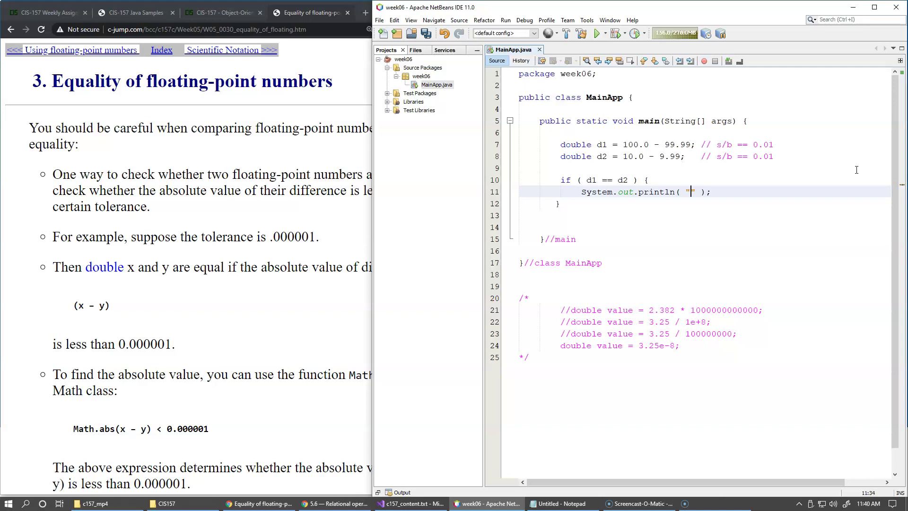
pyautogui.write('lues are equal')
pyautogui.press('Down')
pyautogui.press('Home')
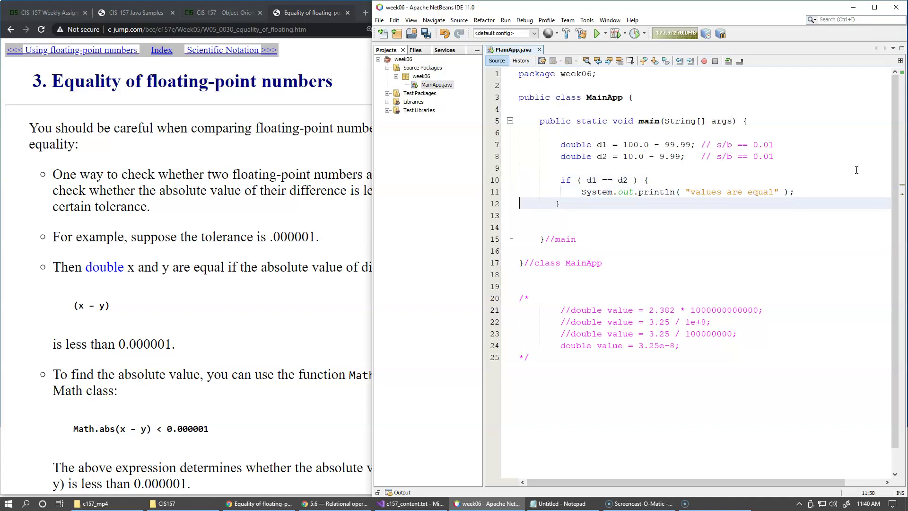
# Step: Add an else block after the if block, with its indentation fixed
pyautogui.press('End')
pyautogui.write('es')
pyautogui.write('ls')
pyautogui.write(' {')
pyautogui.press('Return')
pyautogui.press('Down')
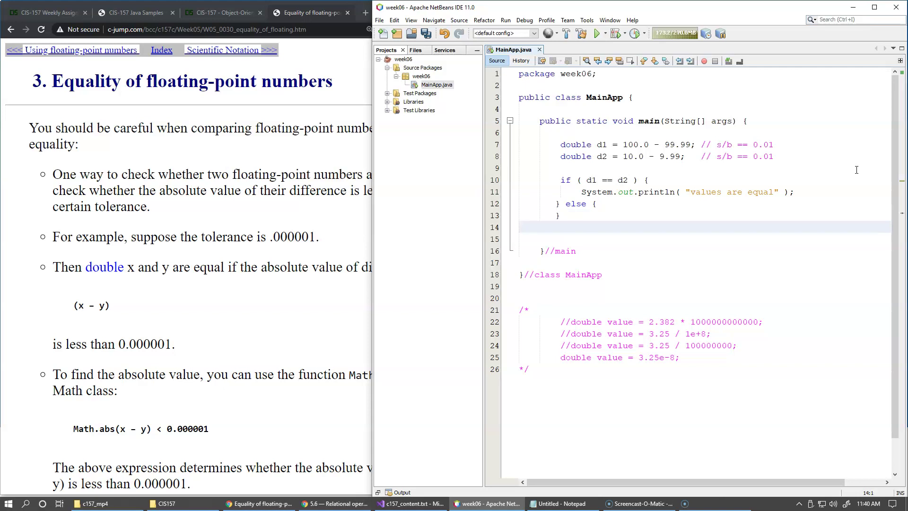
pyautogui.press('Up')
pyautogui.press('Up')
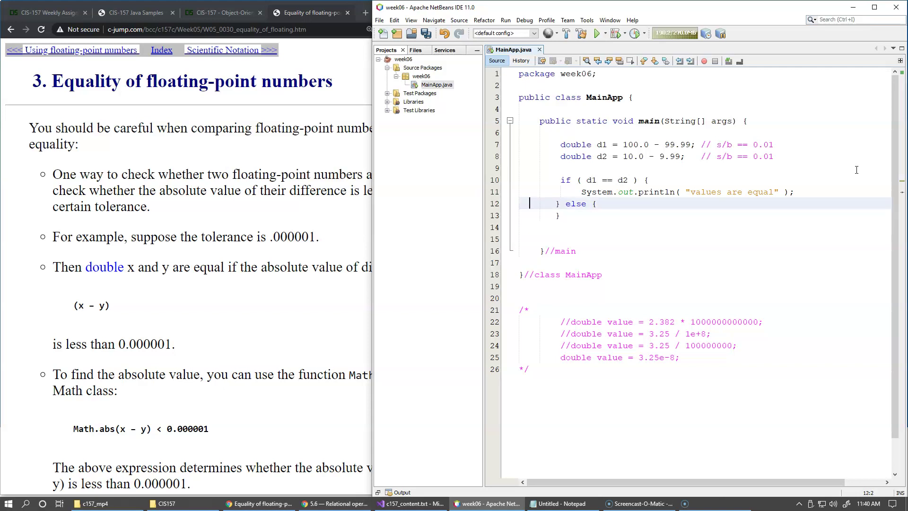
pyautogui.press('Right')
pyautogui.press('Down')
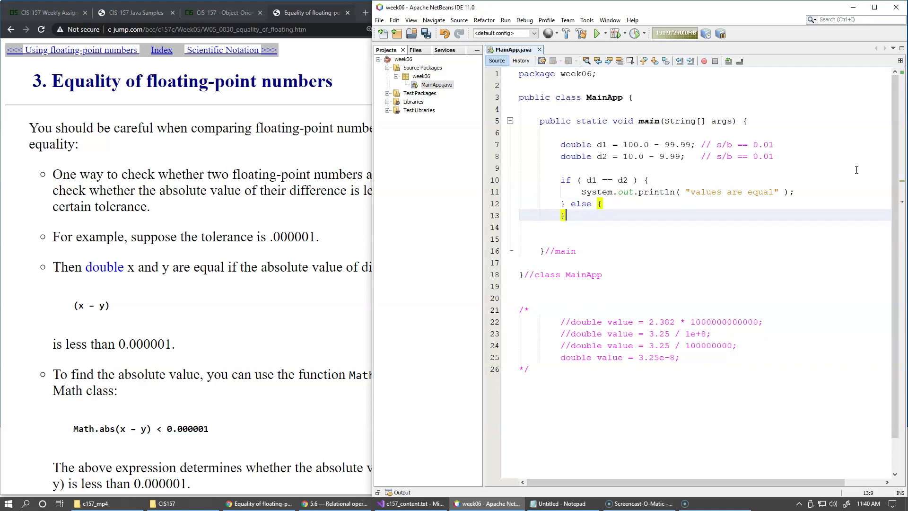
# Step: Copy the println into the else block and replace its "values are equal" string with d1 - d2
pyautogui.press('Down')
pyautogui.press('Up')
pyautogui.press('Up')
pyautogui.press('Up')
pyautogui.hotkey('shift', 'Down')
pyautogui.hotkey('ctrl', 'c')
pyautogui.press('Down')
pyautogui.hotkey('ctrl', 'v')
pyautogui.press('Up')
pyautogui.press('Left')
pyautogui.press('Left')
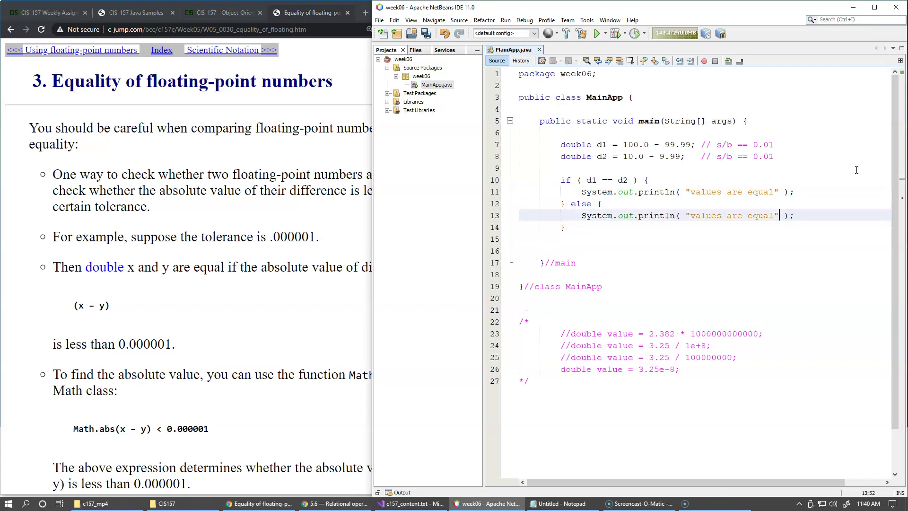
pyautogui.hotkey('ctrl', 'shift', 'Left')
pyautogui.hotkey('ctrl', 'shift', 'Left')
pyautogui.hotkey('ctrl', 'shift', 'Left')
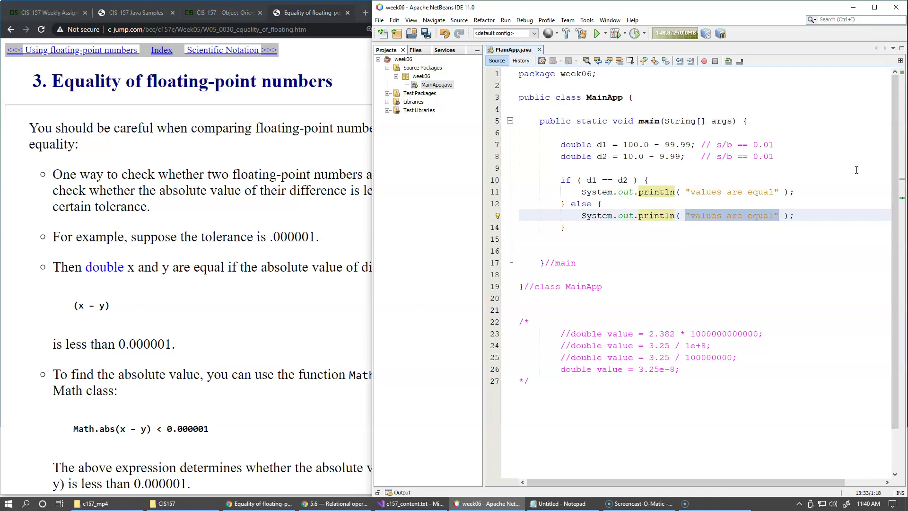
pyautogui.write('d1 - ')
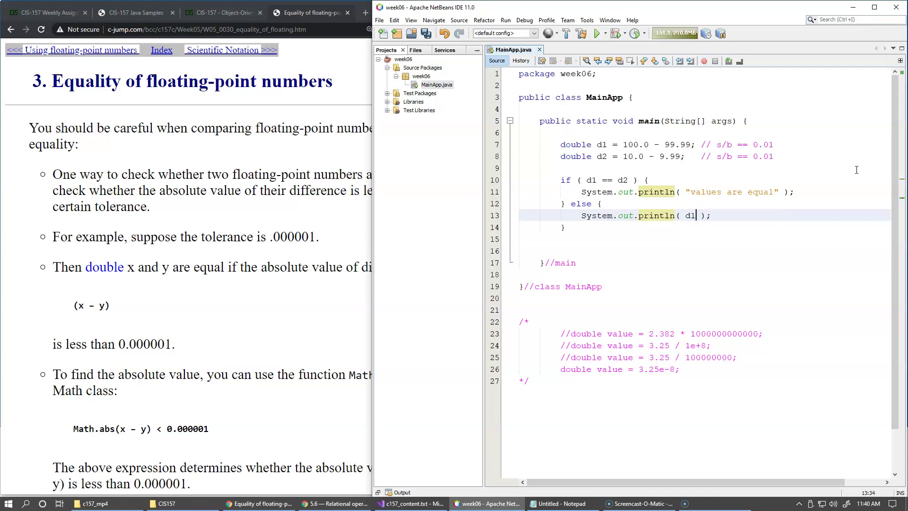
pyautogui.write('d2')
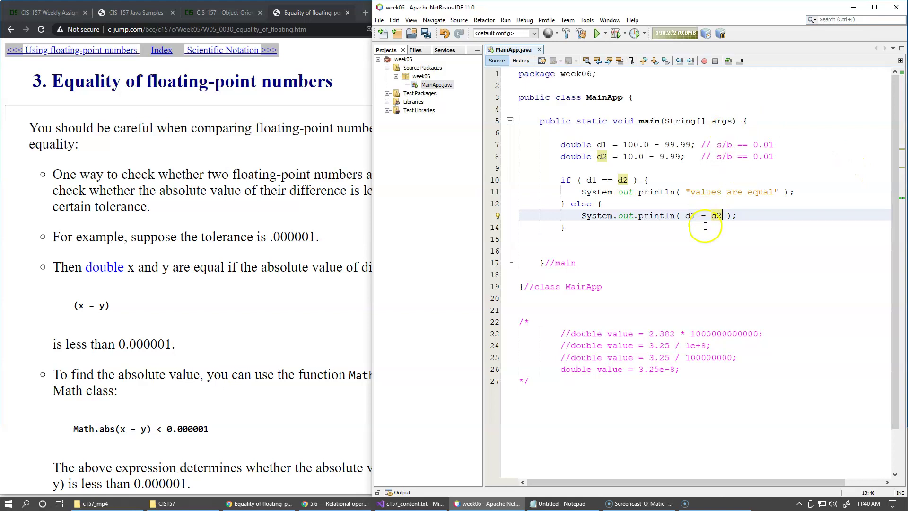
# Step: Save and run MainApp, selecting the 5.329070518200751E-15 difference in the output
pyautogui.click(425, 33)
pyautogui.click(596, 34)
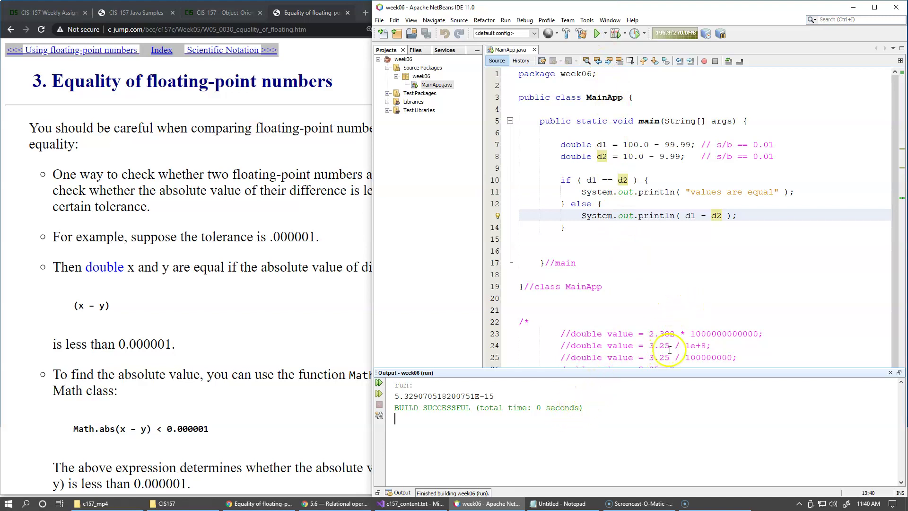
pyautogui.moveTo(687, 192); pyautogui.dragTo(772, 192)
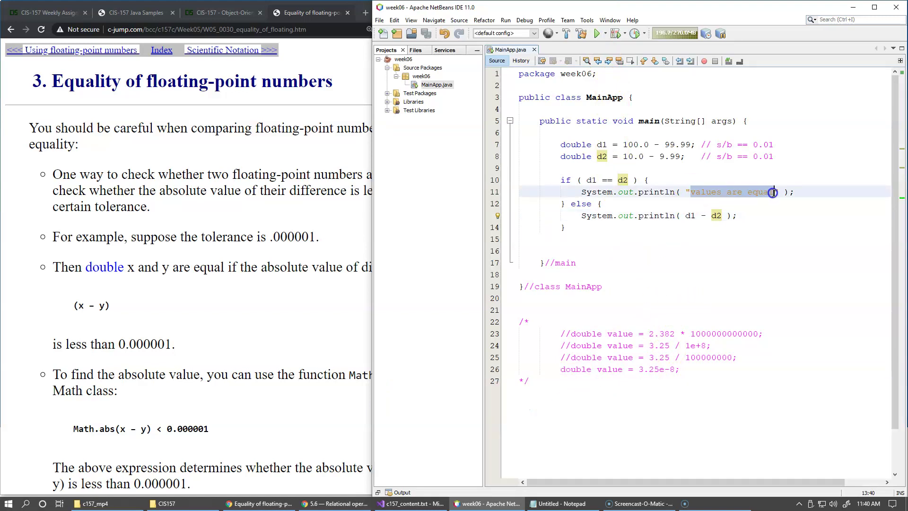
pyautogui.click(402, 492)
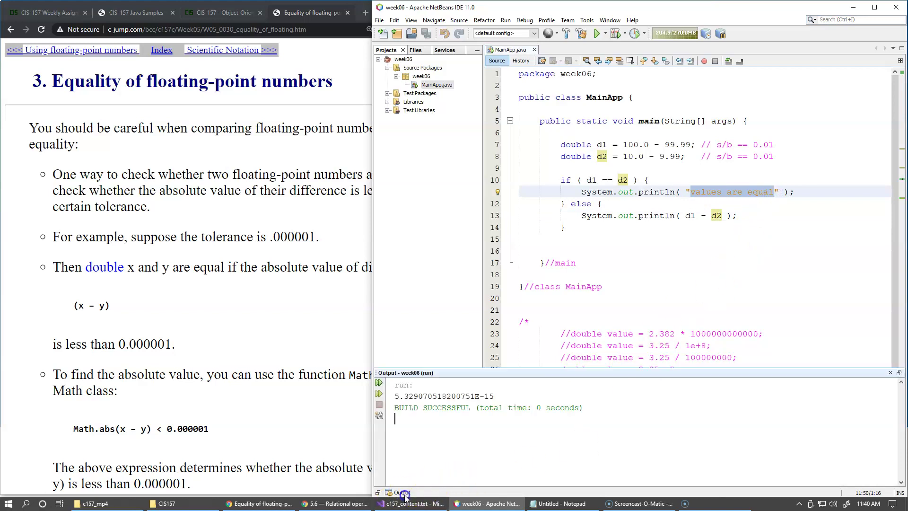
pyautogui.moveTo(494, 396); pyautogui.dragTo(394, 396)
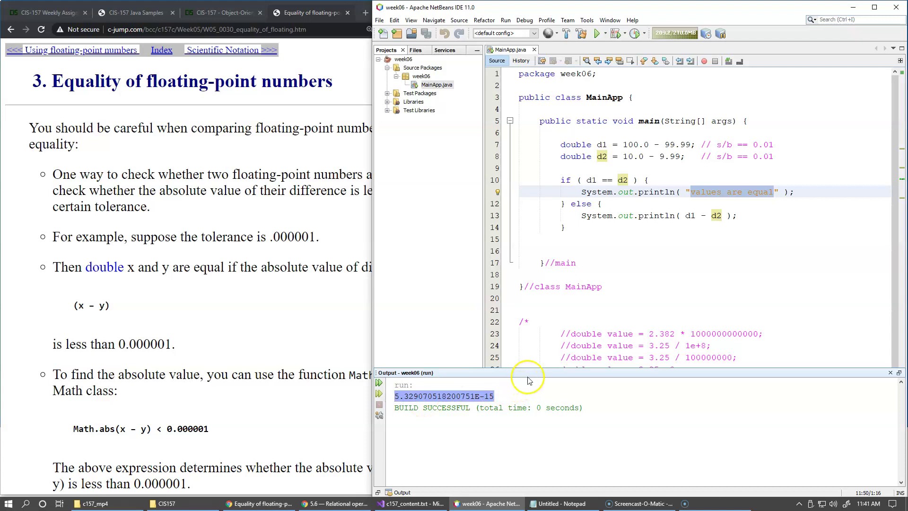
pyautogui.click(704, 210)
# Step: Add the 5.329070518200751E-15 difference as a comment above the else print, twice
pyautogui.press('Return')
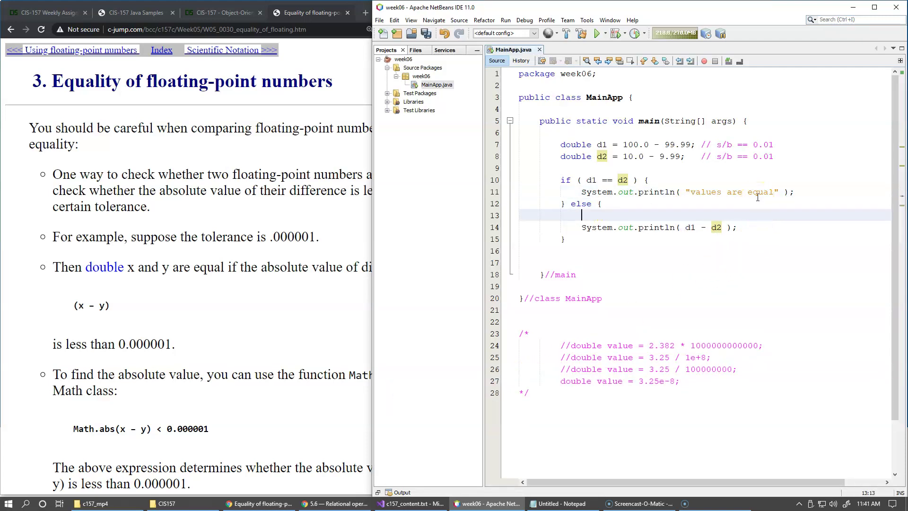
pyautogui.hotkey('ctrl', 'v')
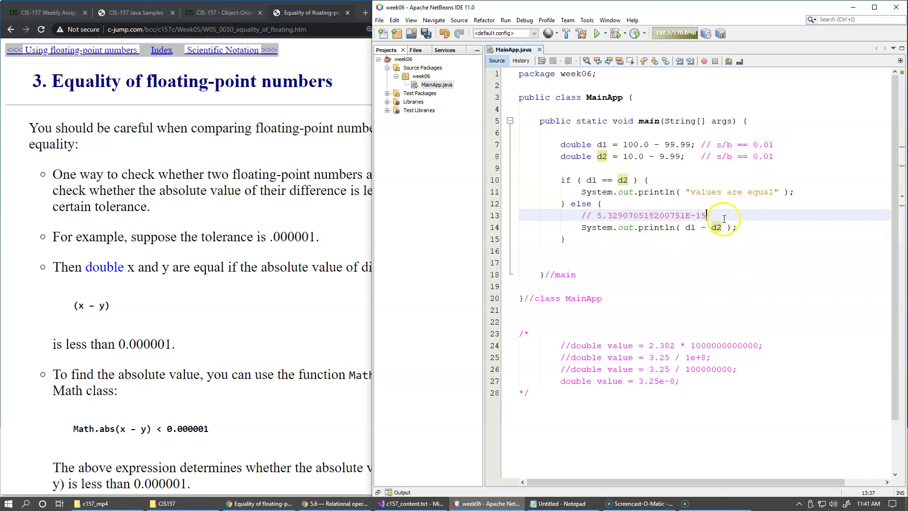
pyautogui.hotkey('shift', 'End')
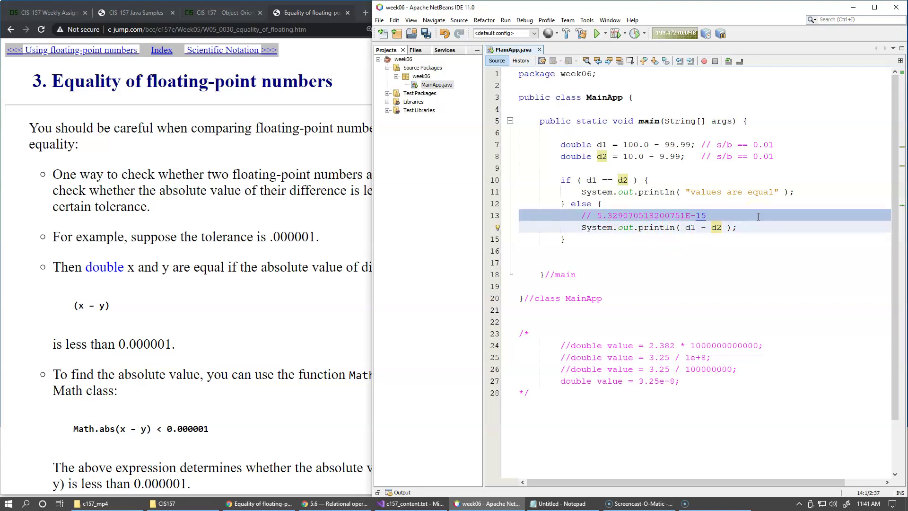
pyautogui.hotkey('ctrl', 'c')
pyautogui.press('End')
pyautogui.press('Return')
pyautogui.hotkey('ctrl', 'v')
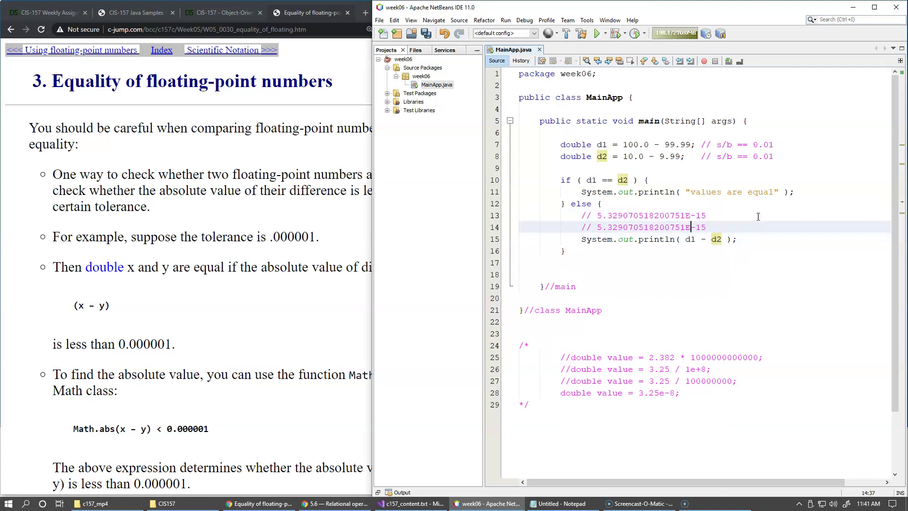
pyautogui.hotkey('shift', 'Left')
pyautogui.hotkey('shift', 'Left')
pyautogui.hotkey('shift', 'Left')
pyautogui.hotkey('shift', 'Left')
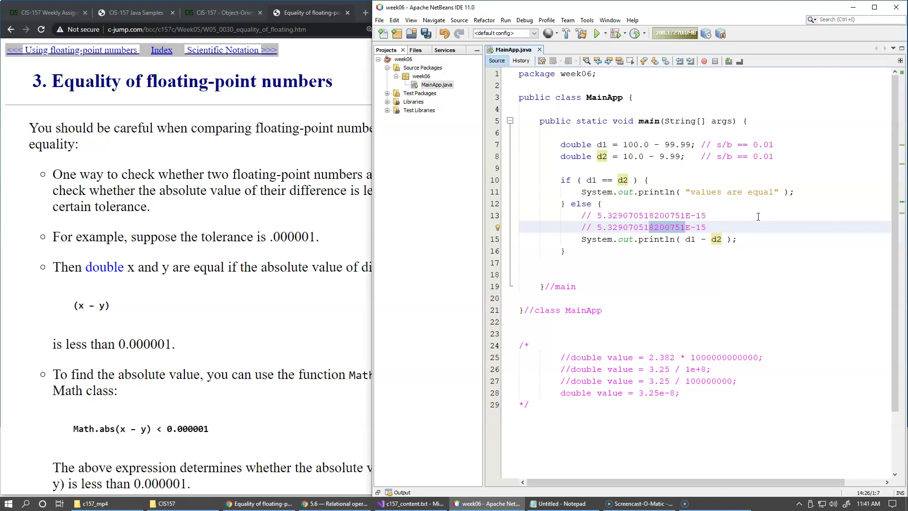
pyautogui.hotkey('shift', 'Left')
pyautogui.hotkey('shift', 'Left')
pyautogui.hotkey('shift', 'Left')
pyautogui.hotkey('shift', 'Left')
pyautogui.press('Delete')
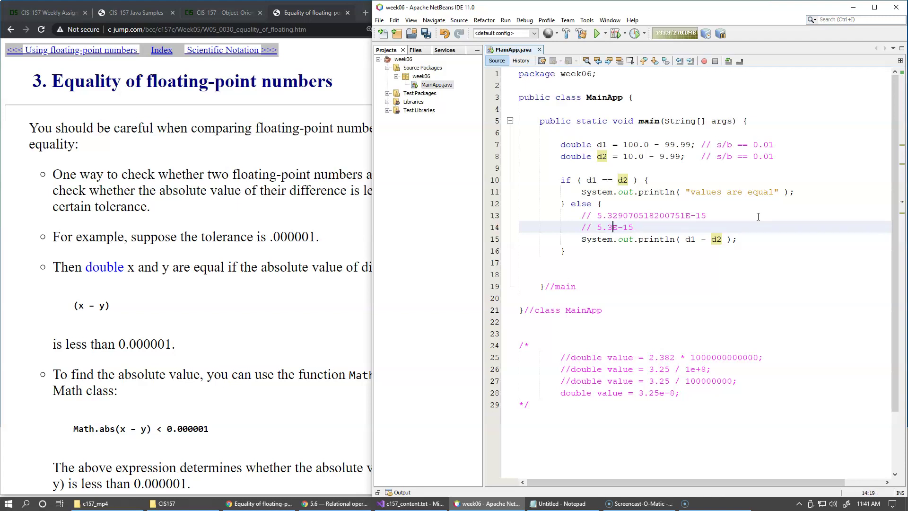
pyautogui.write('/')
pyautogui.press('Escape')
pyautogui.hotkey('shift', 'Right')
pyautogui.hotkey('shift', 'Right')
pyautogui.hotkey('shift', 'Right')
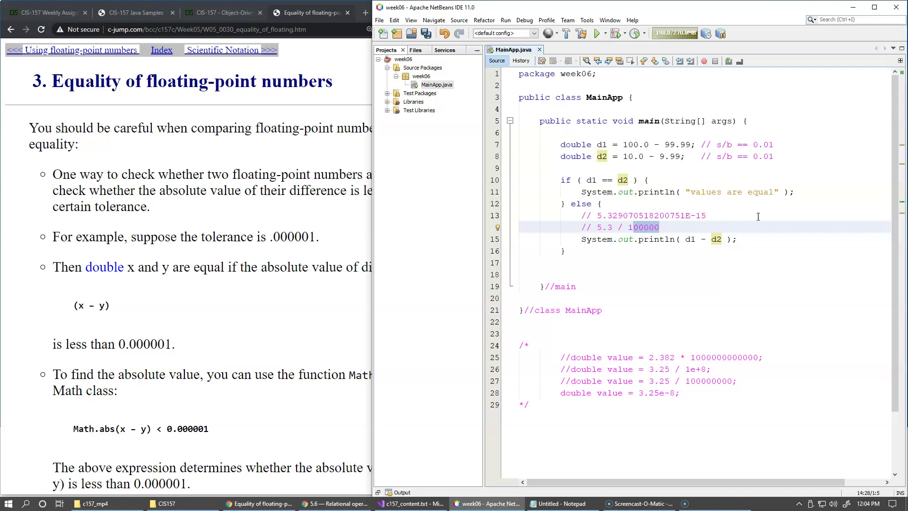
pyautogui.press('Right')
pyautogui.write('0000000000')
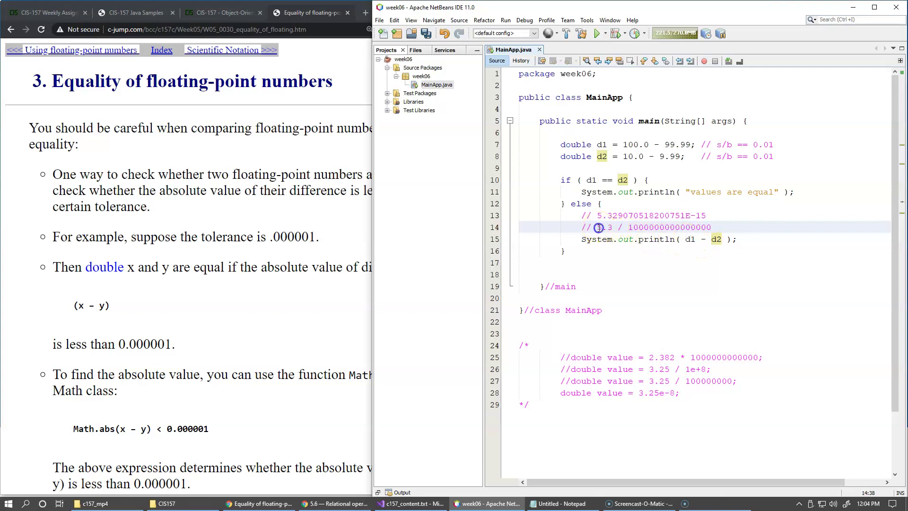
pyautogui.moveTo(597, 228); pyautogui.dragTo(711, 227)
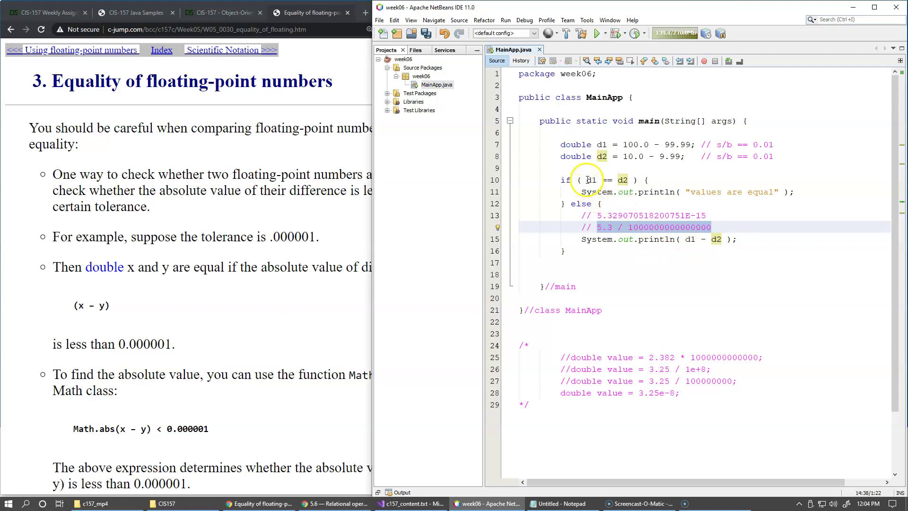
pyautogui.moveTo(585, 179); pyautogui.dragTo(629, 179)
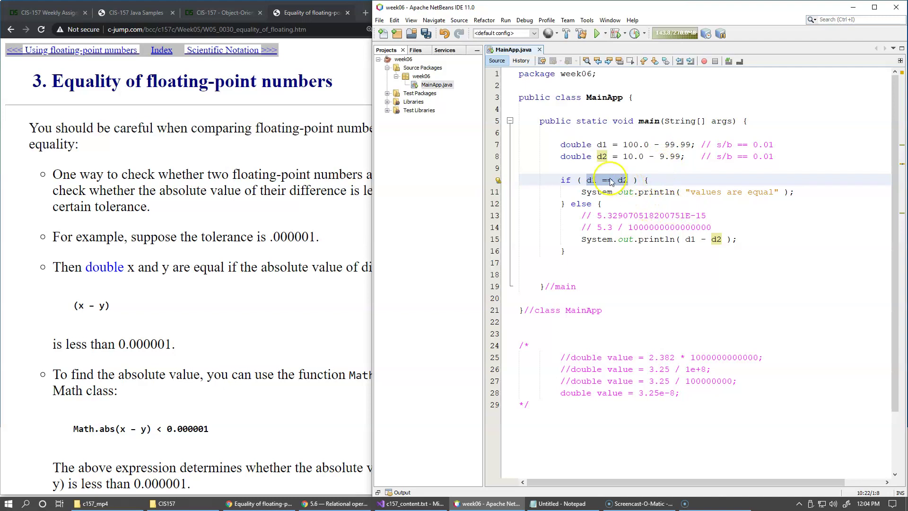
pyautogui.doubleClick(567, 145)
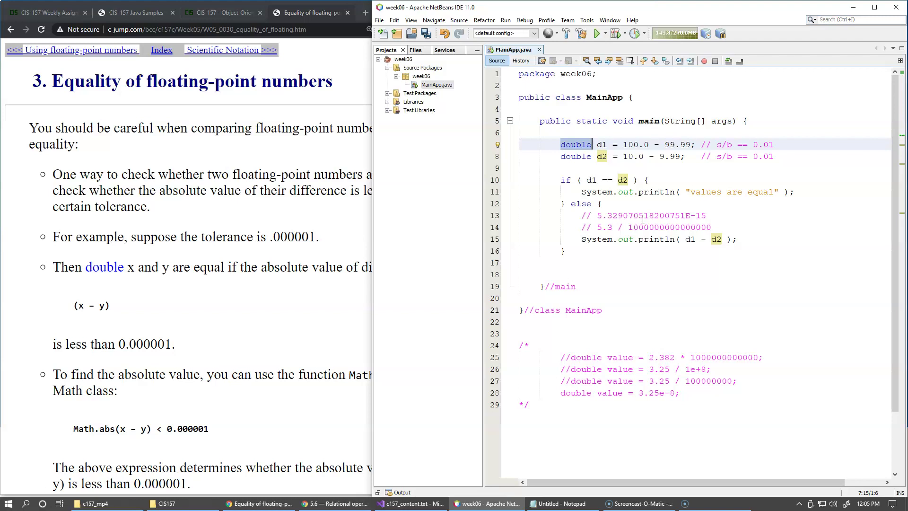
pyautogui.moveTo(596, 227); pyautogui.dragTo(709, 228)
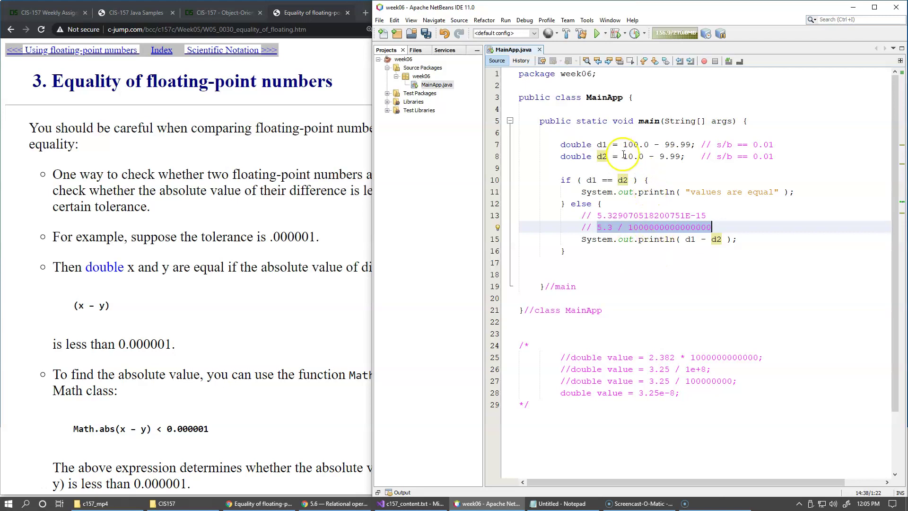
pyautogui.moveTo(623, 145); pyautogui.dragTo(688, 144)
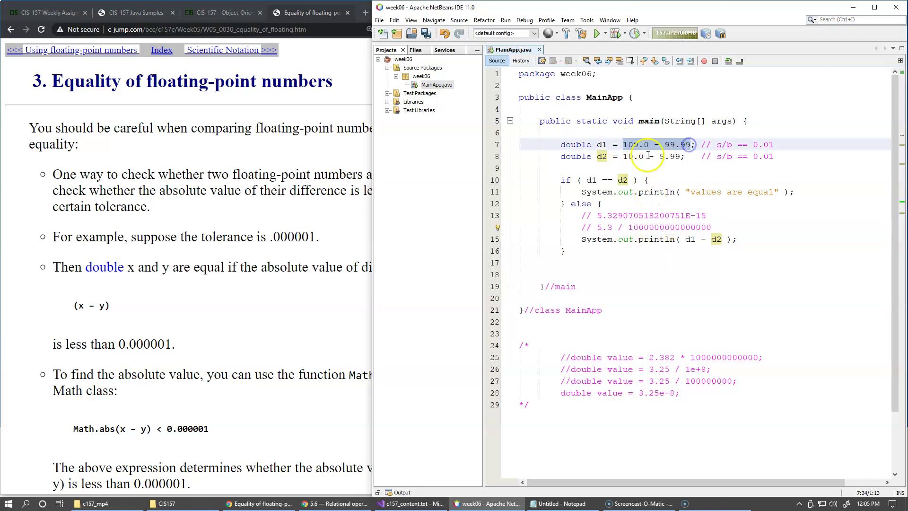
pyautogui.moveTo(623, 156); pyautogui.dragTo(682, 156)
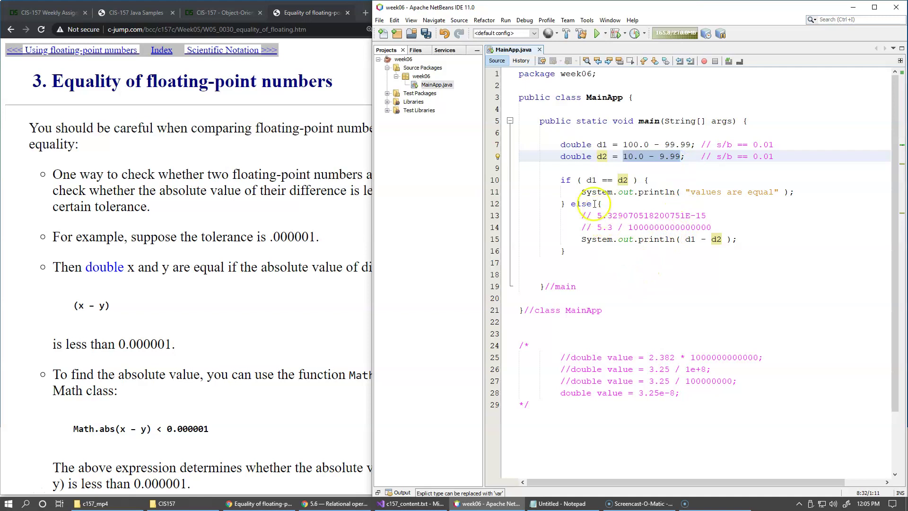
pyautogui.moveTo(586, 179); pyautogui.dragTo(628, 180)
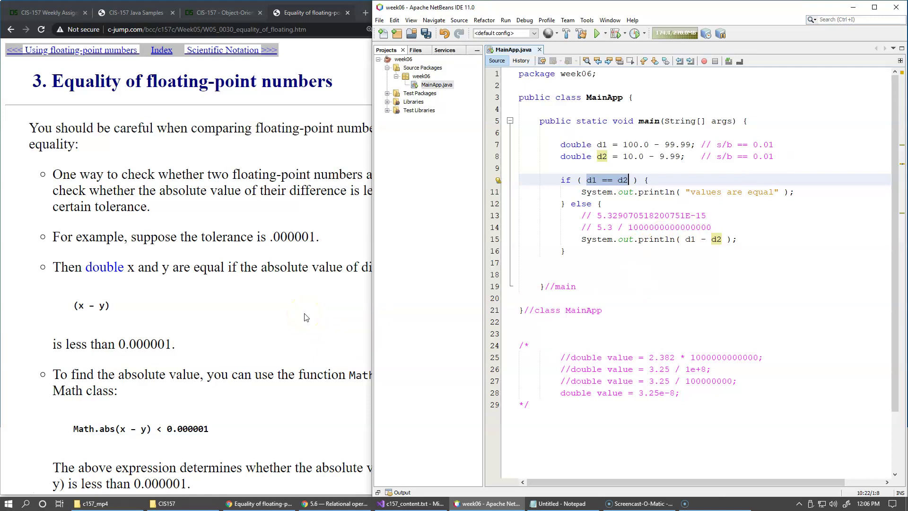
# Step: Rewrite the condition as Math.abs( d1 - d2 ) < e, replacing == with -
pyautogui.click(587, 181)
pyautogui.write('Ma')
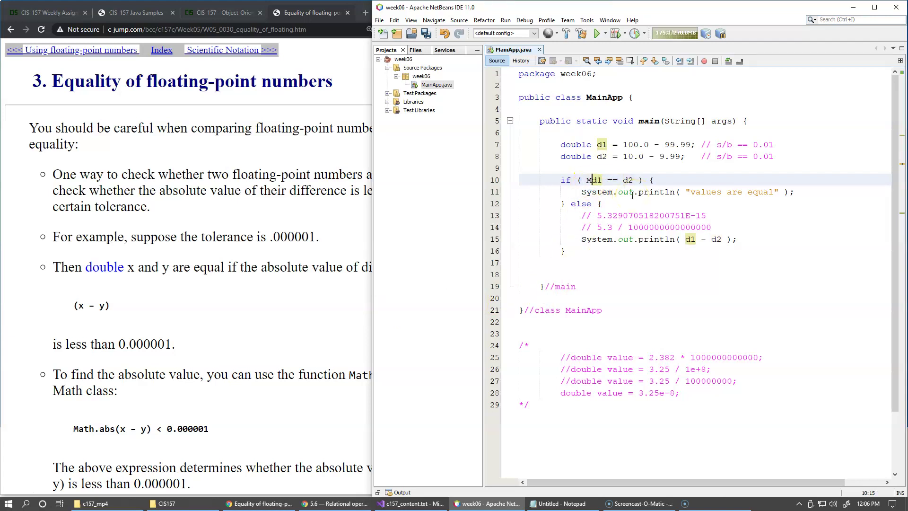
pyautogui.write('th')
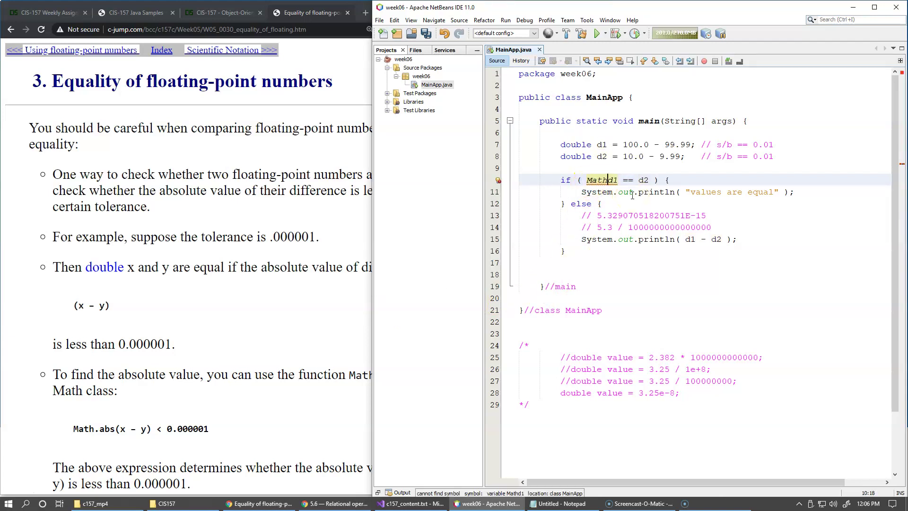
pyautogui.write('.')
pyautogui.write('ab')
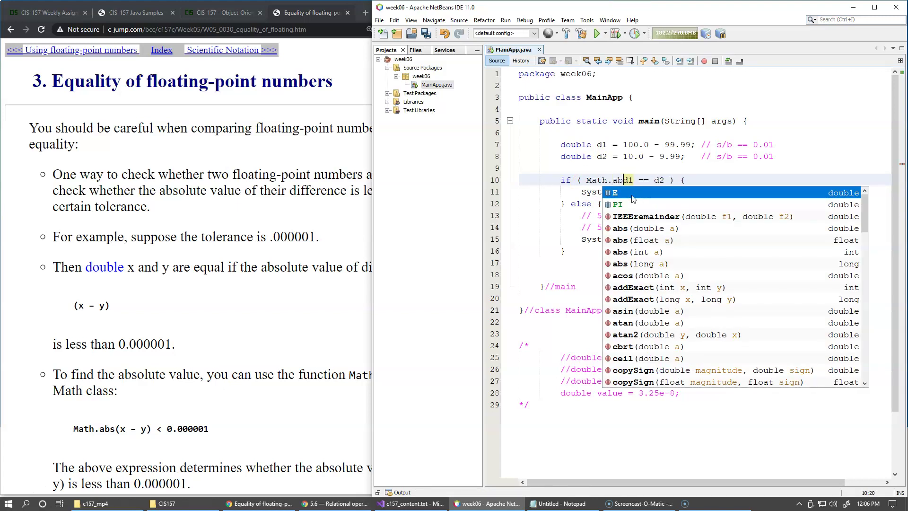
pyautogui.write('s(')
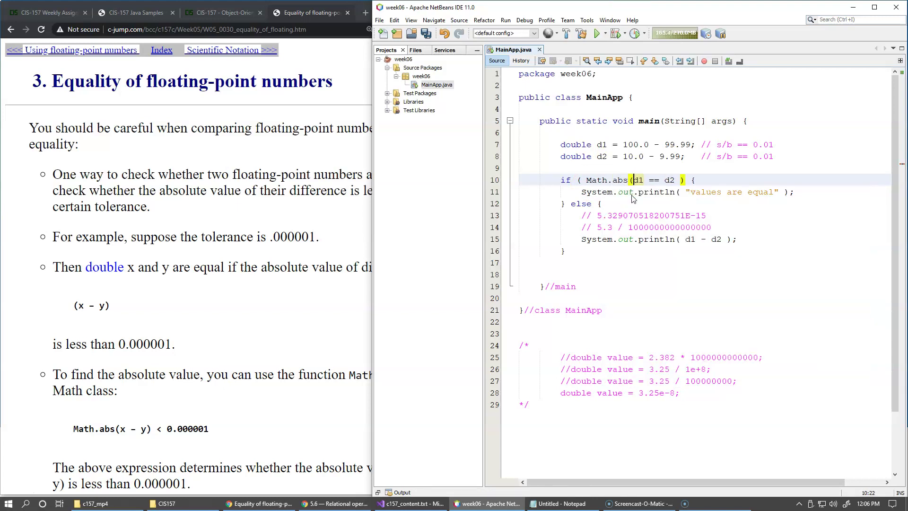
pyautogui.hotkey('shift', 'Right')
pyautogui.hotkey('shift', 'Right')
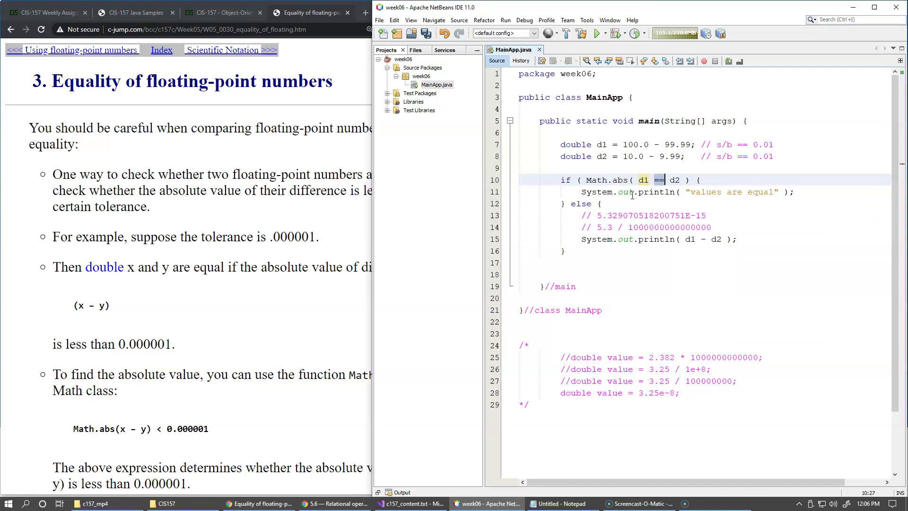
pyautogui.write('-')
pyautogui.press('Right')
pyautogui.write(')')
pyautogui.write(' <')
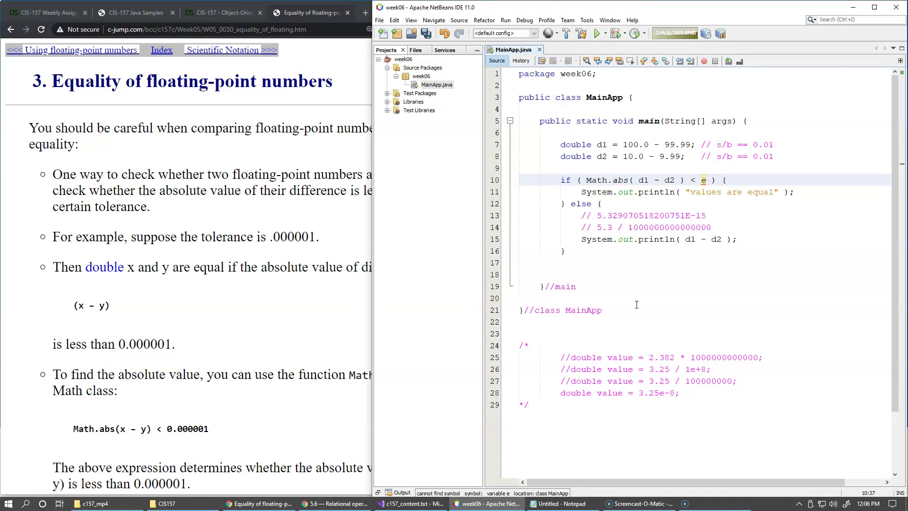
pyautogui.write('epsilon')
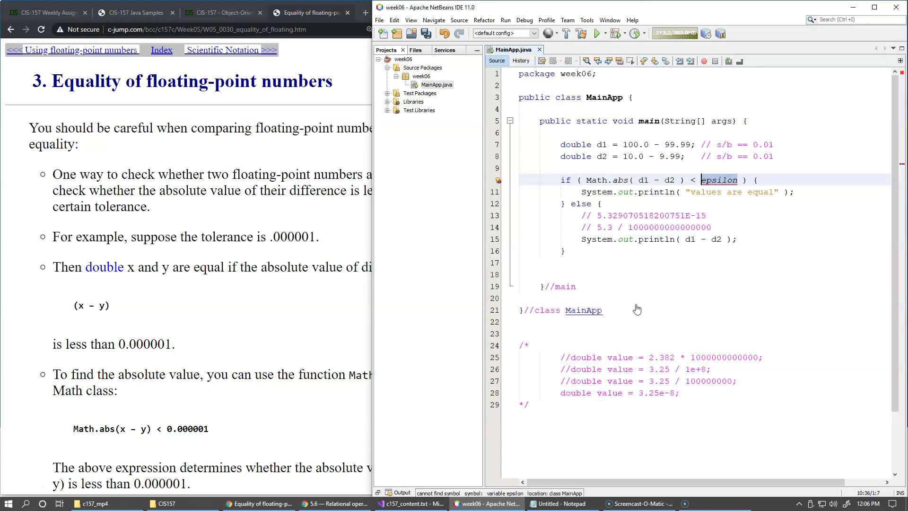
# Step: Declare final double epsilon = .000001, copying the value from the reference page
pyautogui.press('Up')
pyautogui.write('epsilon')
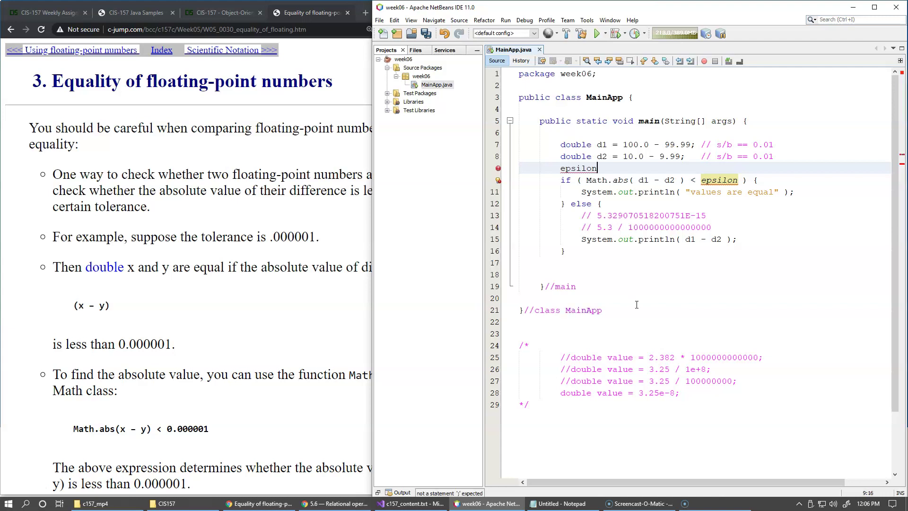
pyautogui.write(' =')
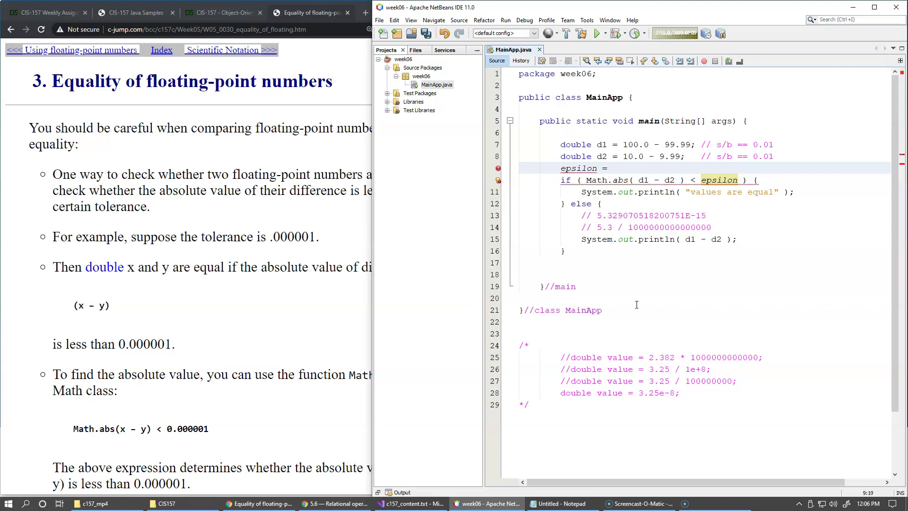
pyautogui.moveTo(270, 237); pyautogui.dragTo(315, 237)
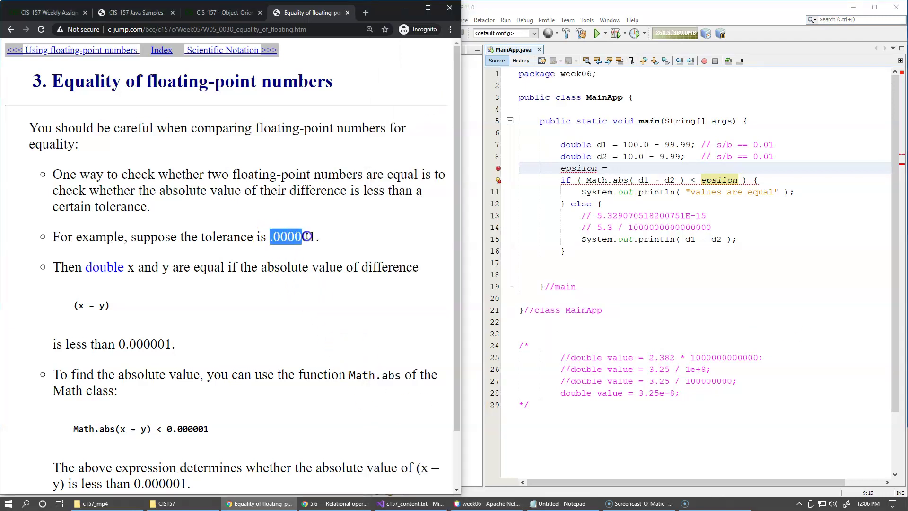
pyautogui.click(614, 168)
pyautogui.hotkey('ctrl', 'v')
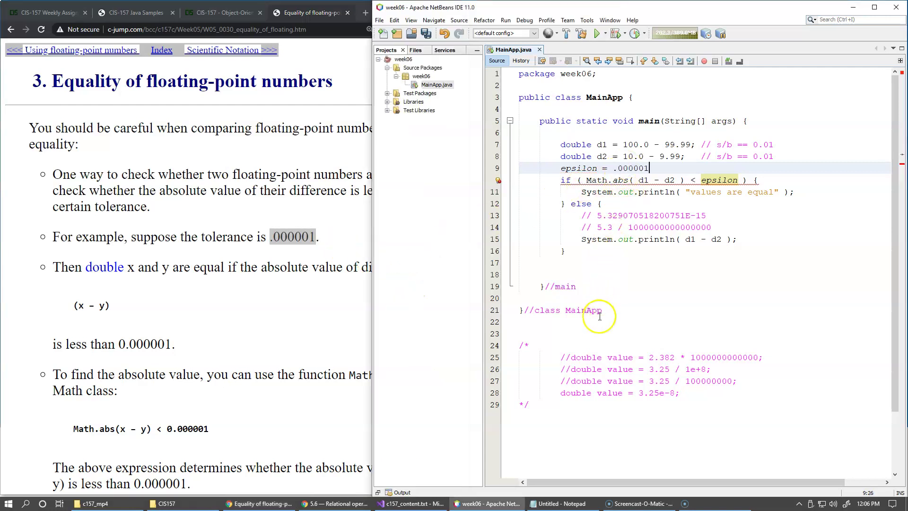
pyautogui.write(';')
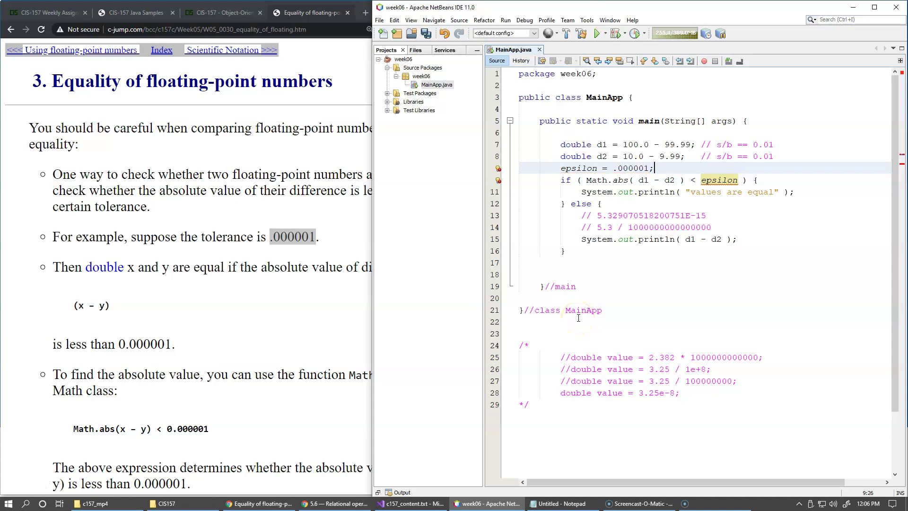
pyautogui.press('Home')
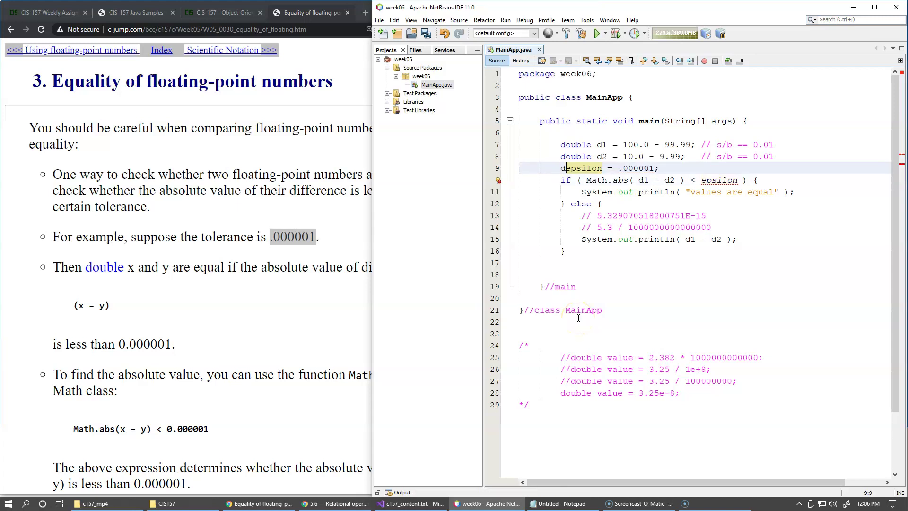
pyautogui.write('double')
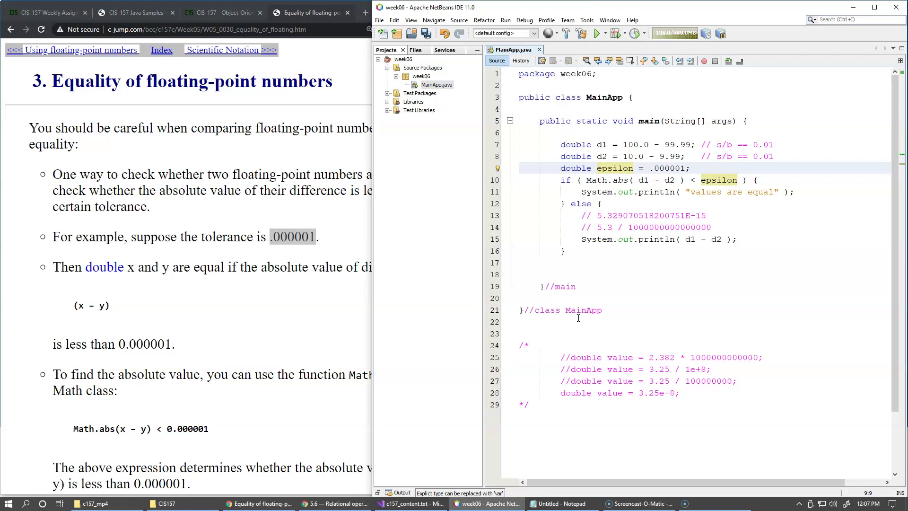
pyautogui.write('final')
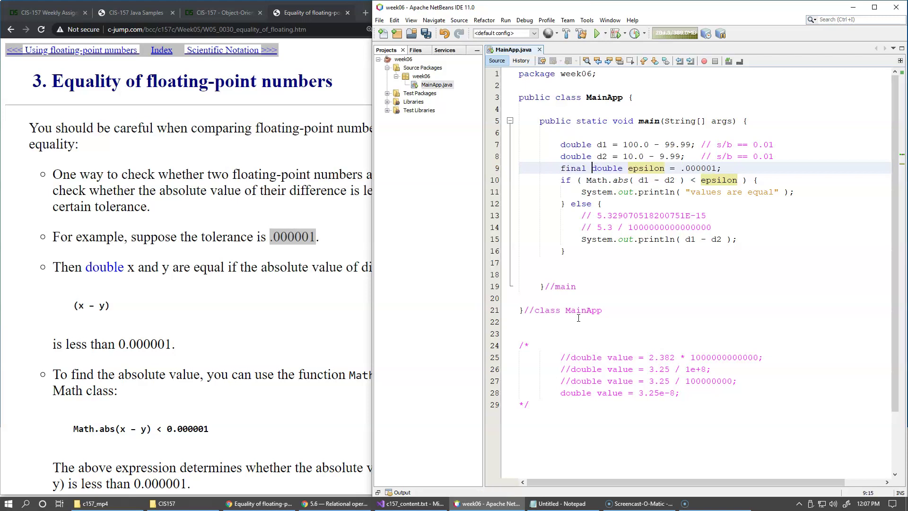
pyautogui.doubleClick(573, 168)
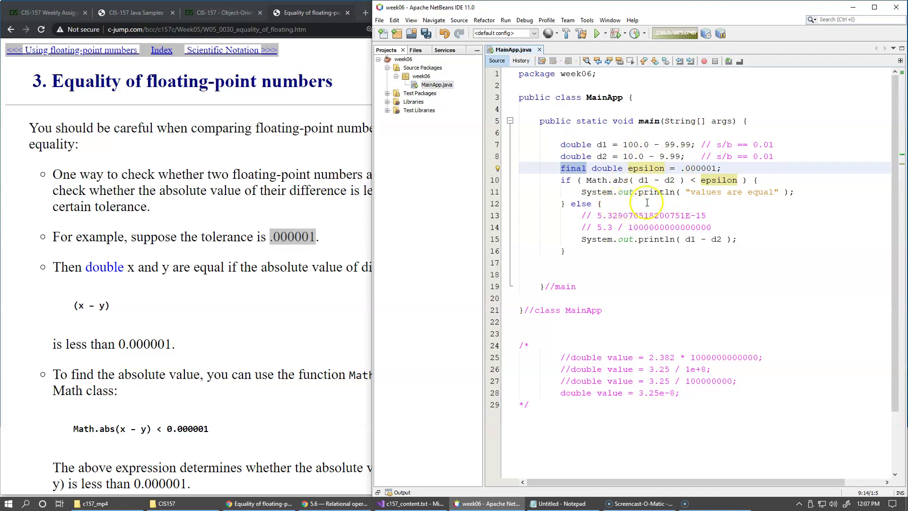
# Step: Run the project and confirm the Output shows 'values are equal' after a successful build
pyautogui.click(622, 180)
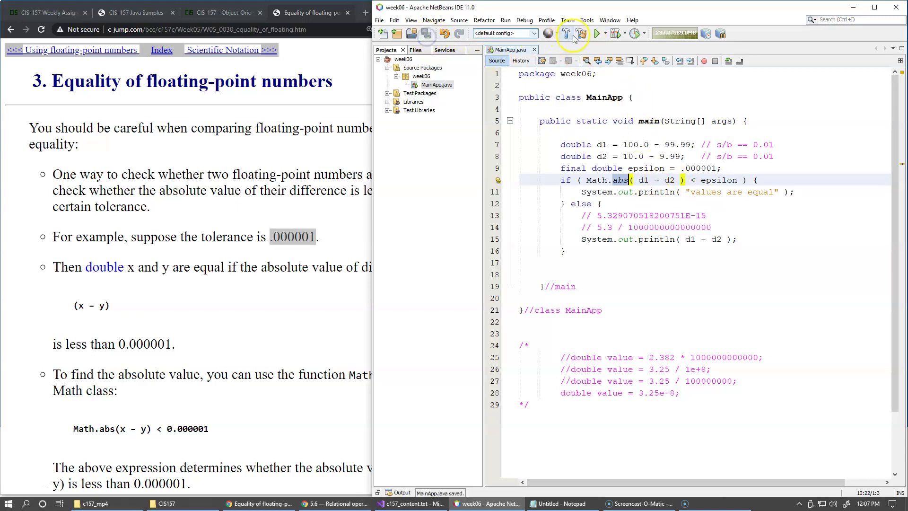
pyautogui.click(598, 35)
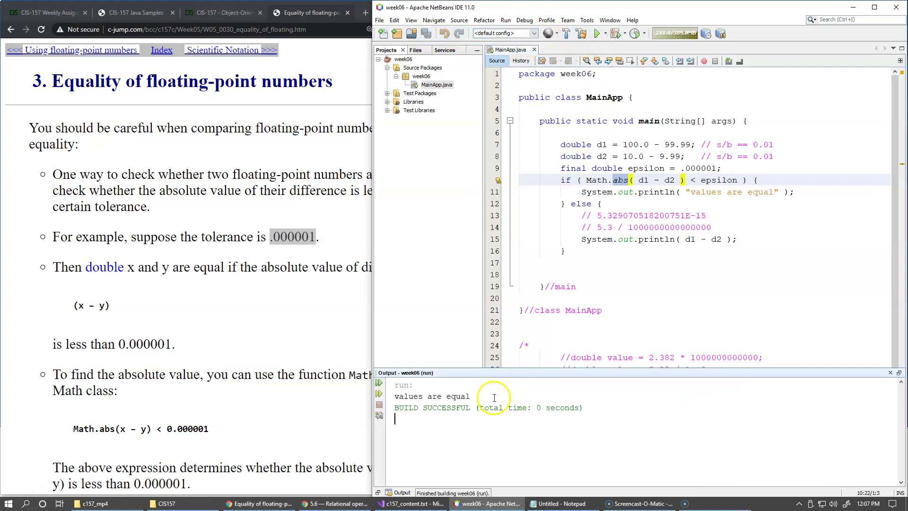
pyautogui.moveTo(485, 395); pyautogui.dragTo(398, 396)
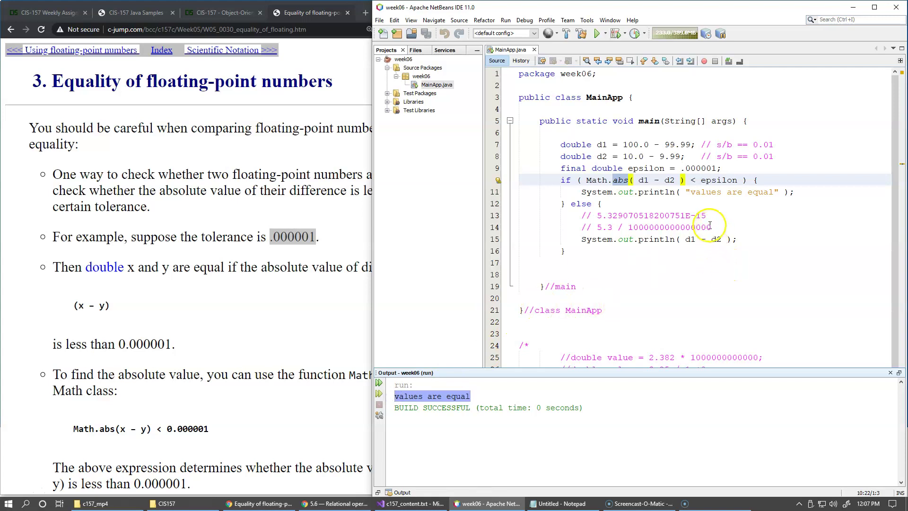
pyautogui.moveTo(679, 168); pyautogui.dragTo(718, 168)
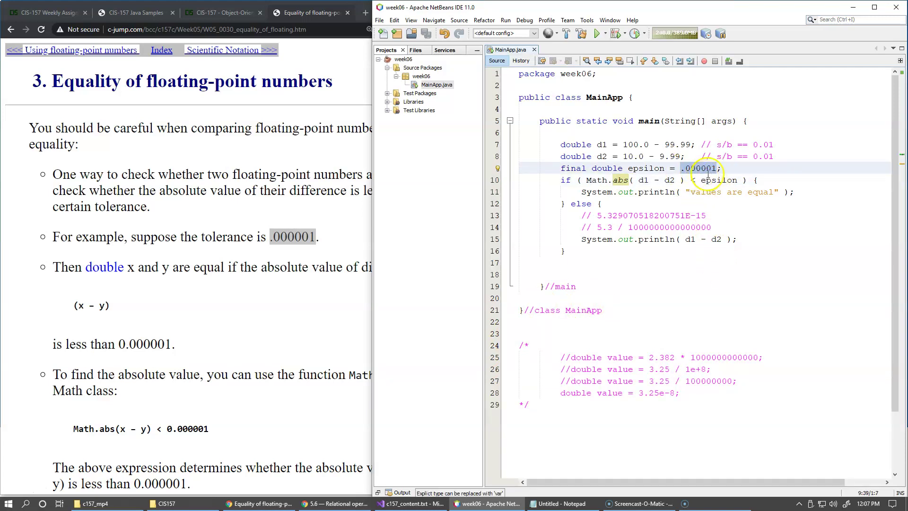
# Step: Duplicate the epsilon declaration on line 9 onto the line below it
pyautogui.click(681, 172)
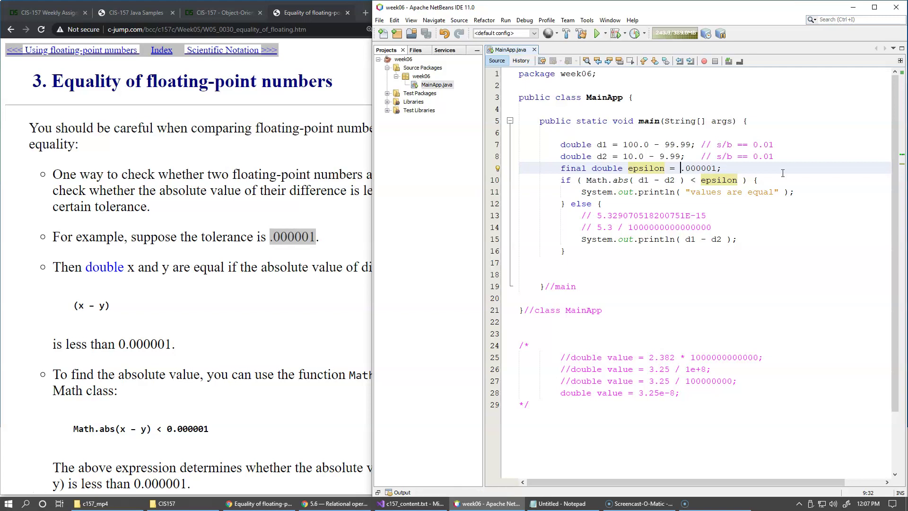
pyautogui.press('Home')
pyautogui.hotkey('shift', 'Down')
pyautogui.hotkey('ctrl', 'c')
pyautogui.press('Right')
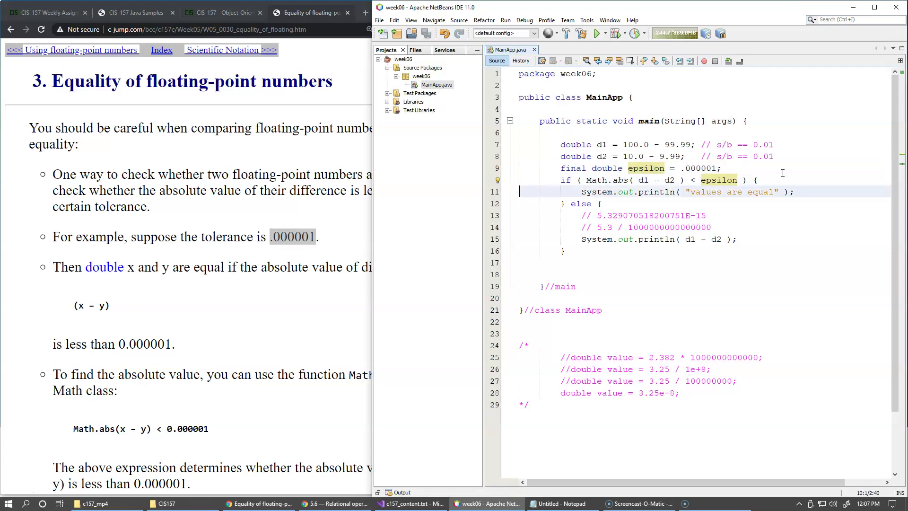
pyautogui.hotkey('ctrl', 'v')
pyautogui.press('Left')
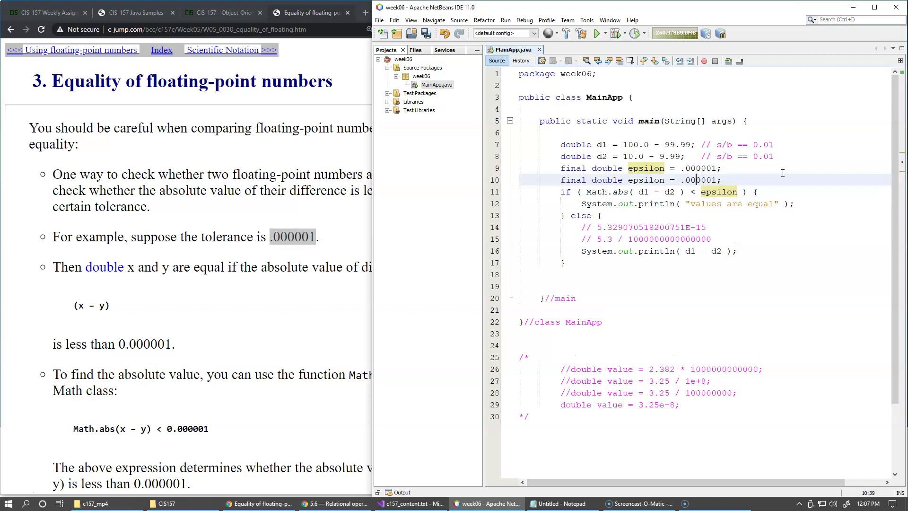
pyautogui.write('0')
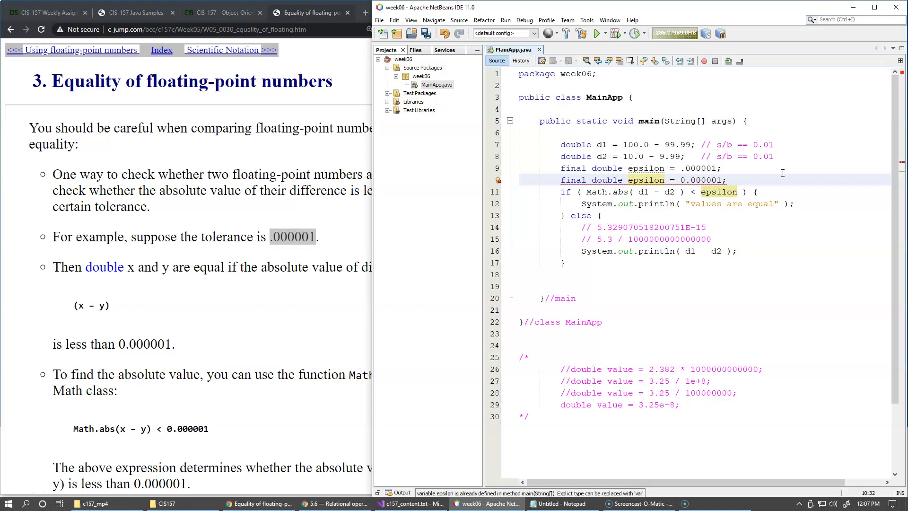
pyautogui.write('1 ')
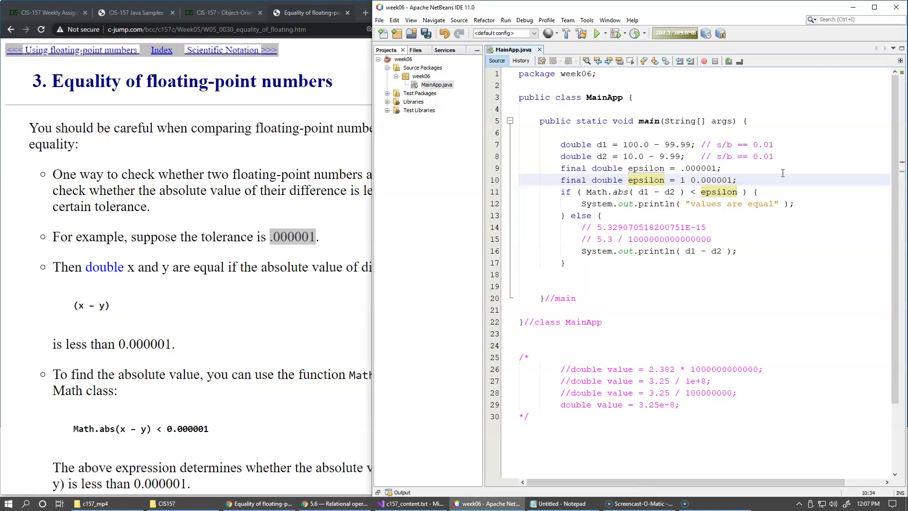
pyautogui.write('/ ')
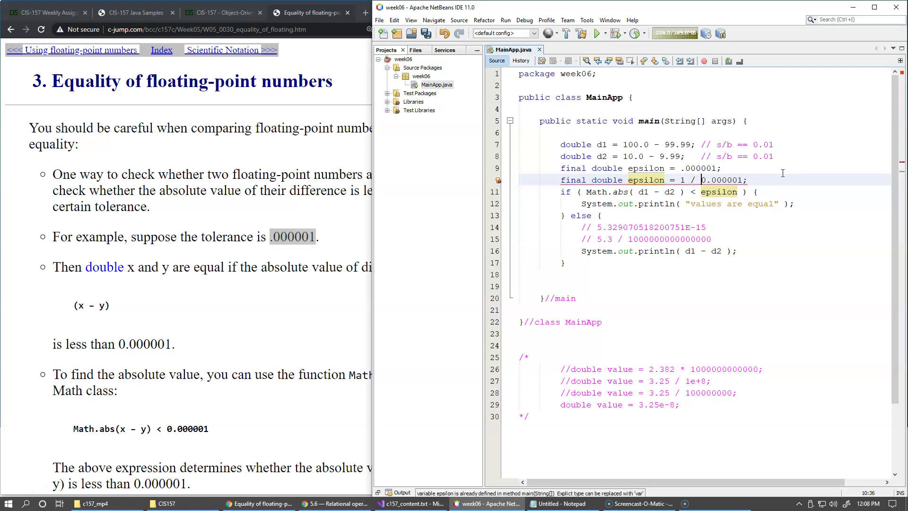
pyautogui.write('1')
pyautogui.write('E')
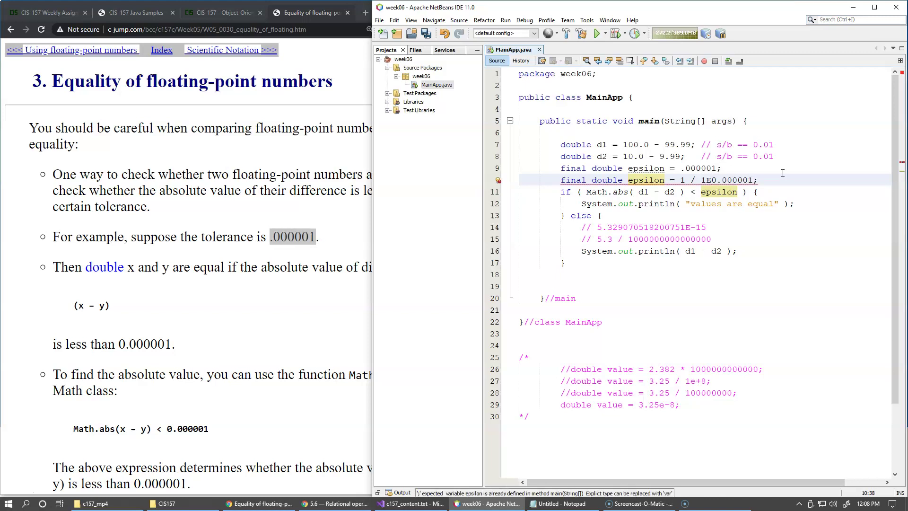
# Step: Rewrite the duplicated epsilon's value as 1E-6
pyautogui.hotkey('shift', 'Right')
pyautogui.hotkey('shift', 'Right')
pyautogui.hotkey('shift', 'Right')
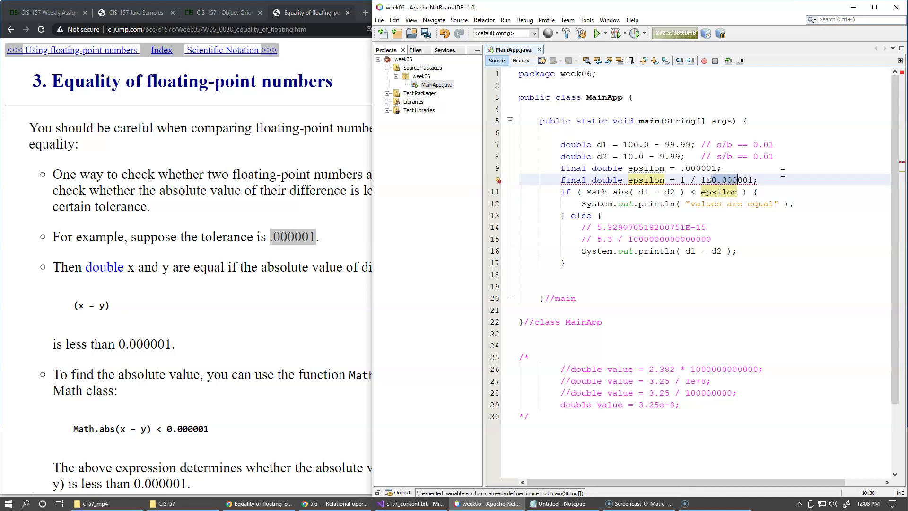
pyautogui.hotkey('shift', 'Right')
pyautogui.hotkey('shift', 'Right')
pyautogui.hotkey('shift', 'Right')
pyautogui.hotkey('shift', 'Right')
pyautogui.write('5')
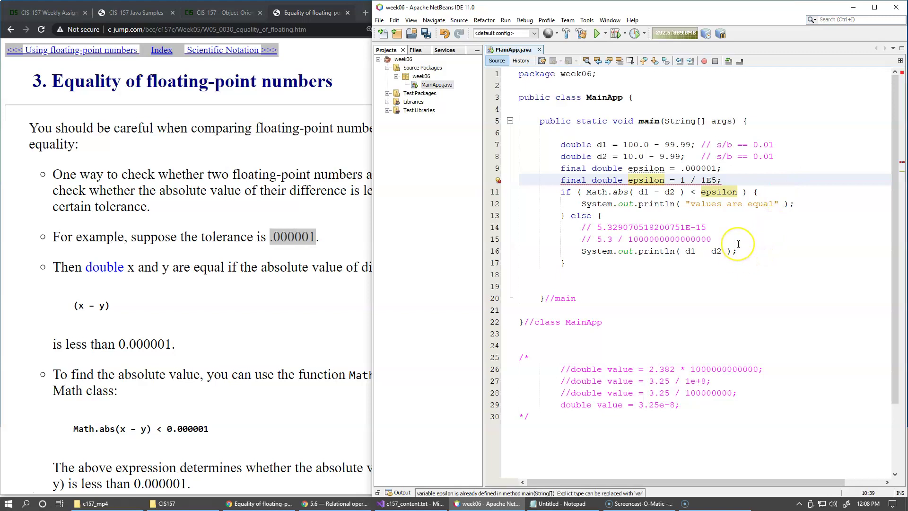
pyautogui.press('BackSpace')
pyautogui.moveTo(684, 180); pyautogui.dragTo(706, 180)
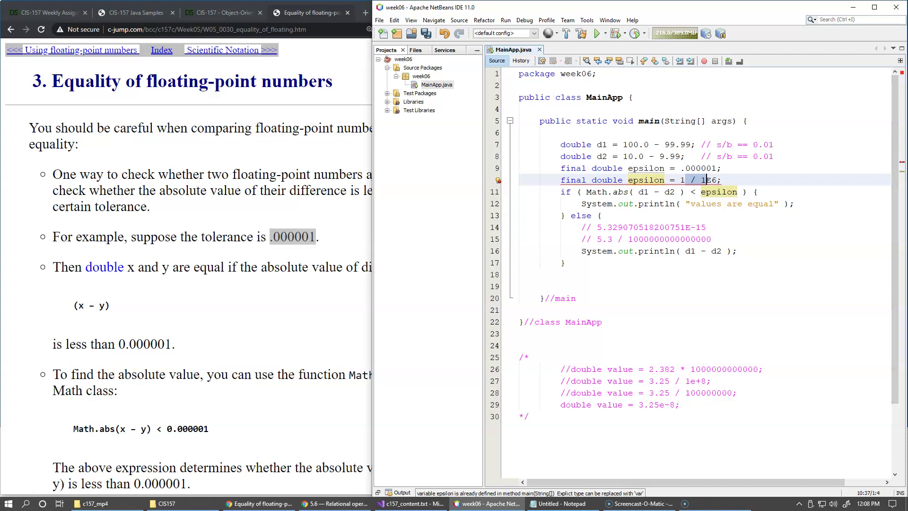
pyautogui.press('Delete')
pyautogui.write('-')
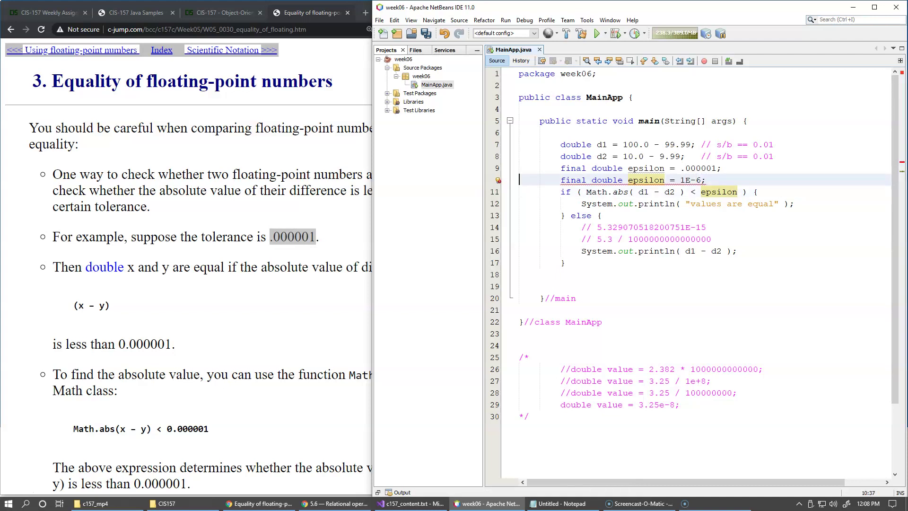
pyautogui.press('Up')
pyautogui.press('Home')
pyautogui.scroll(-1, 691, 245)
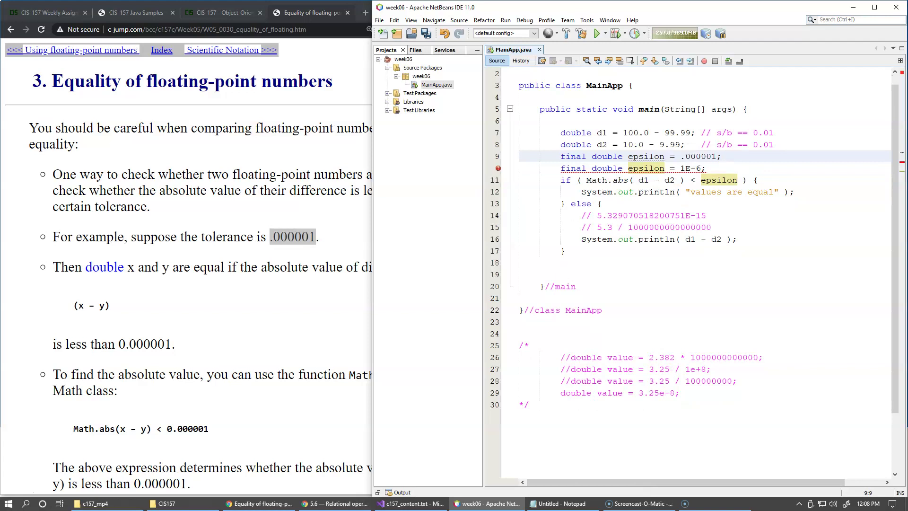